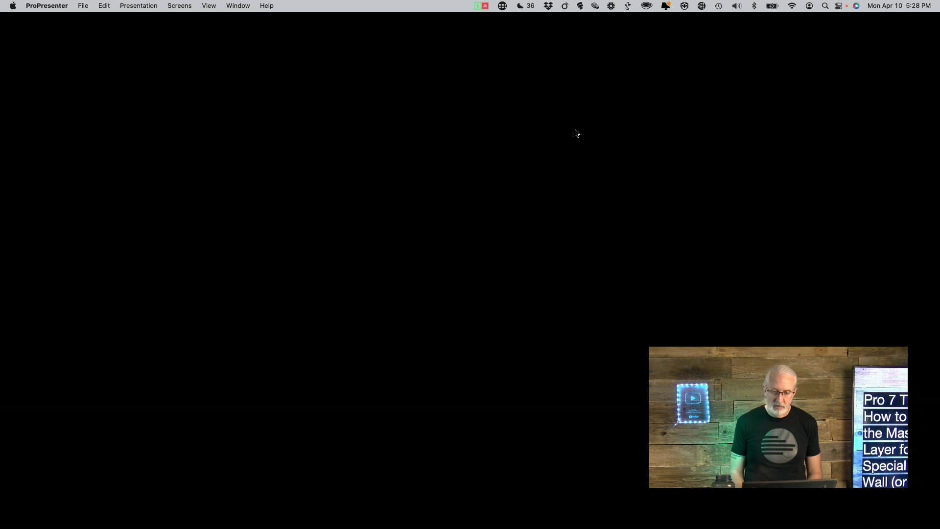
Step: Bring up the presentation window and play the third slide of the video presentation, IMG_0296.MOV
key("super+F1")
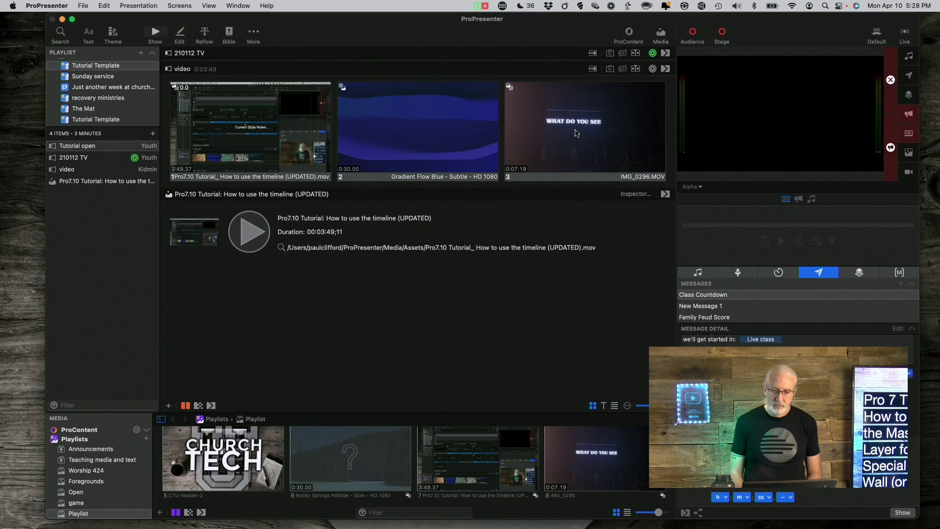
left_click(576, 133)
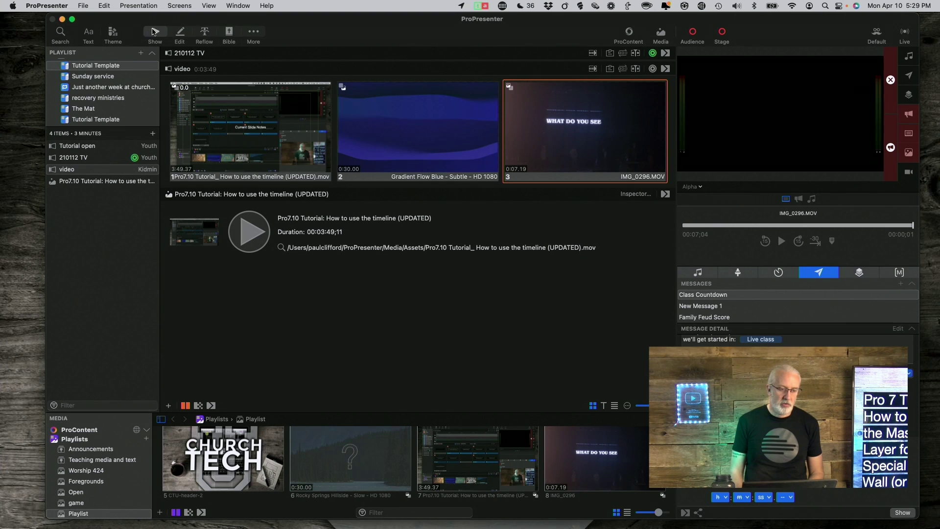
Step: Add an audience screen that uses a new 3840 x 2160 placeholder, and close the screen configuration
left_click(179, 7)
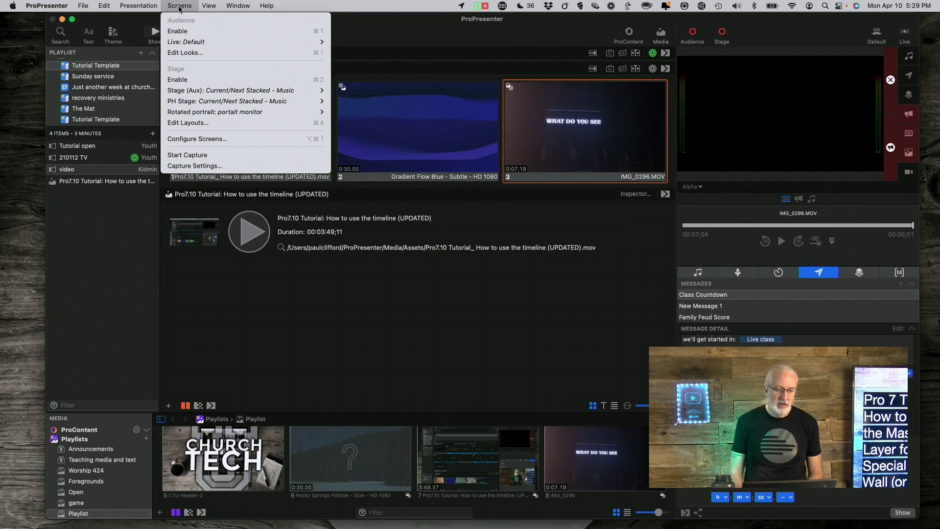
left_click(207, 139)
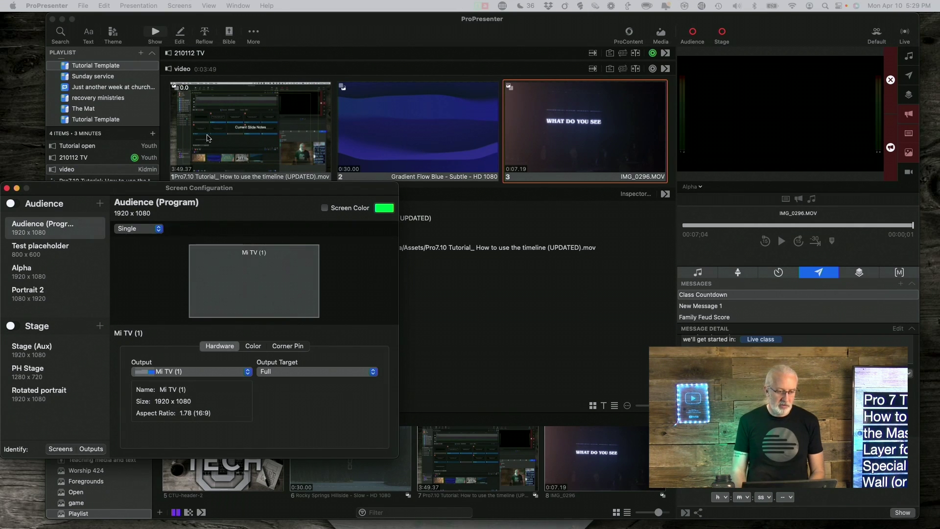
left_click(101, 204)
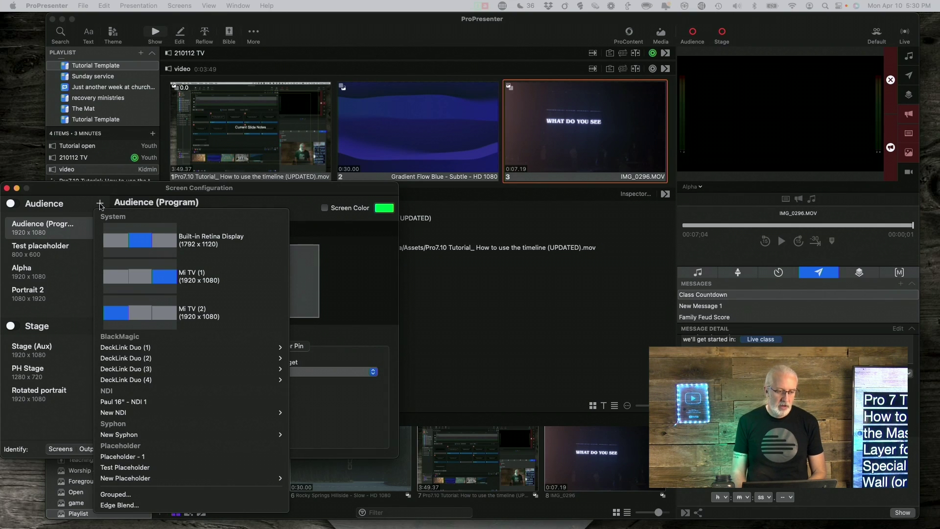
mouse_move(159, 412)
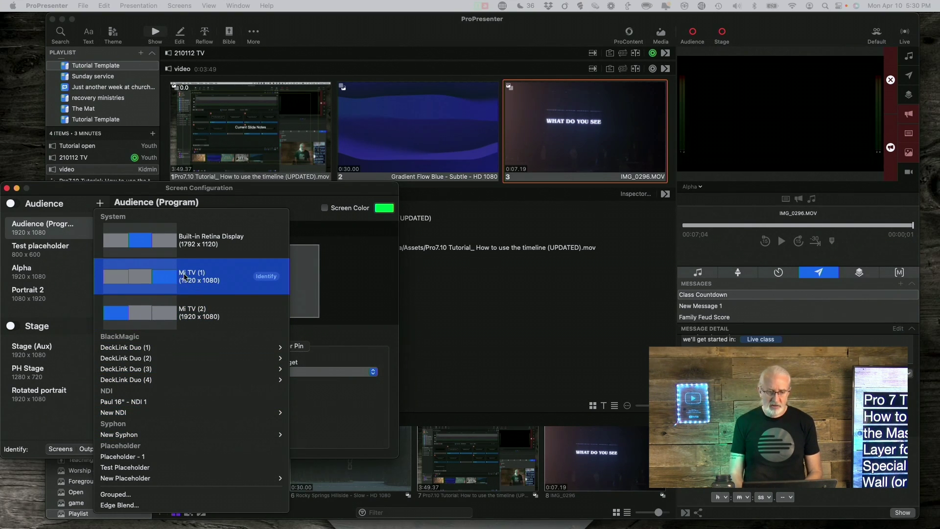
mouse_move(139, 355)
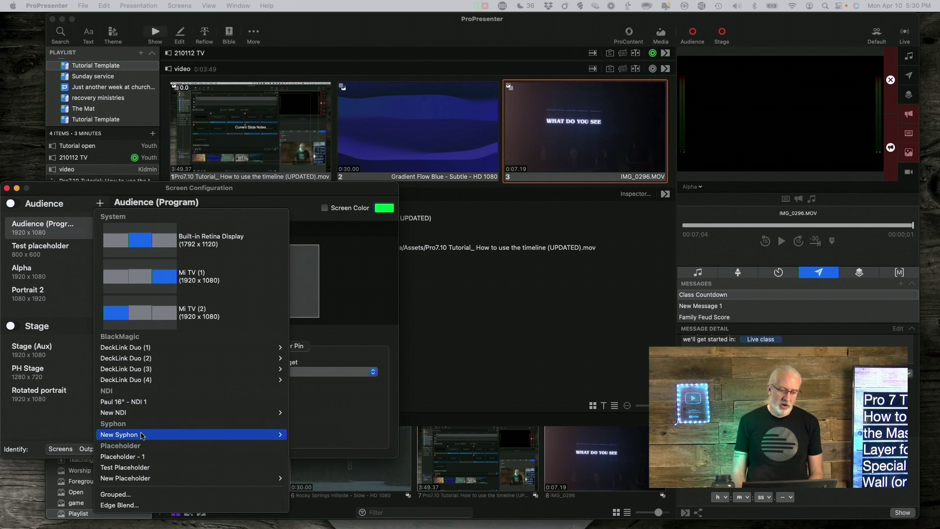
mouse_move(142, 435)
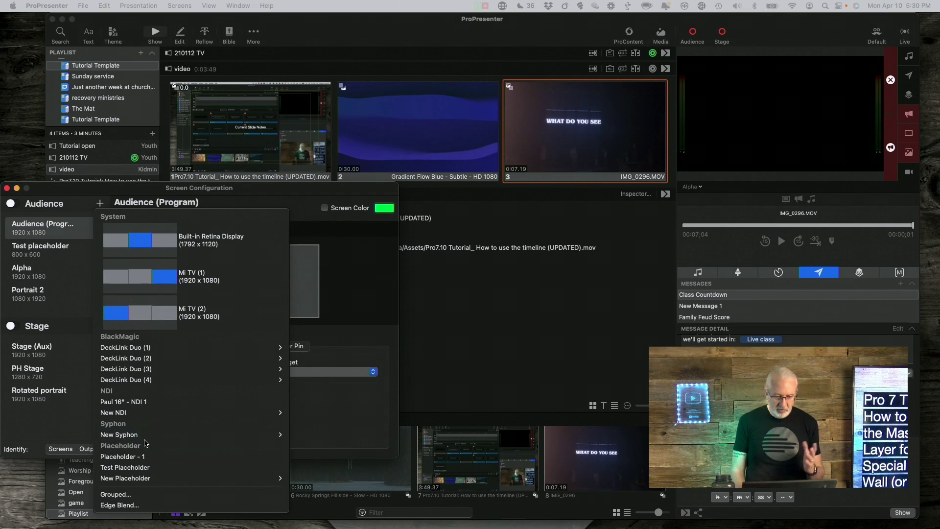
mouse_move(150, 482)
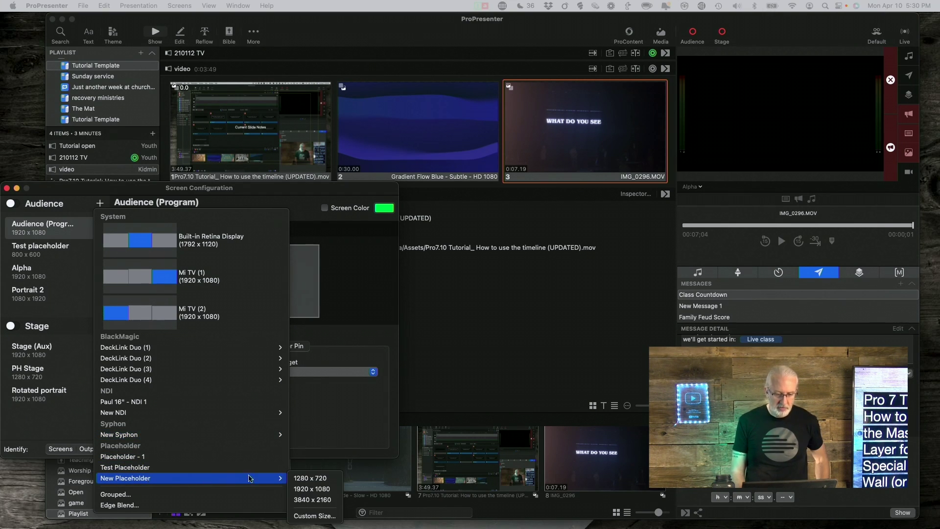
left_click(312, 501)
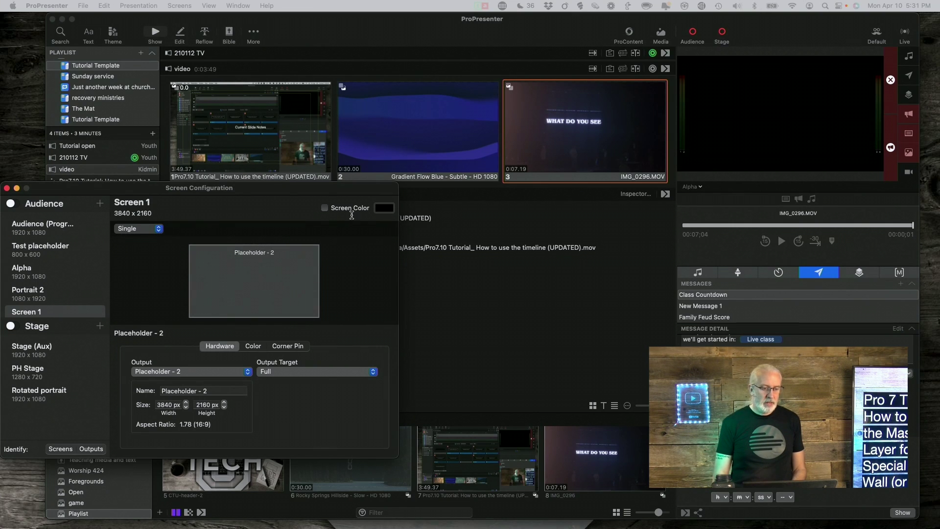
left_click(7, 188)
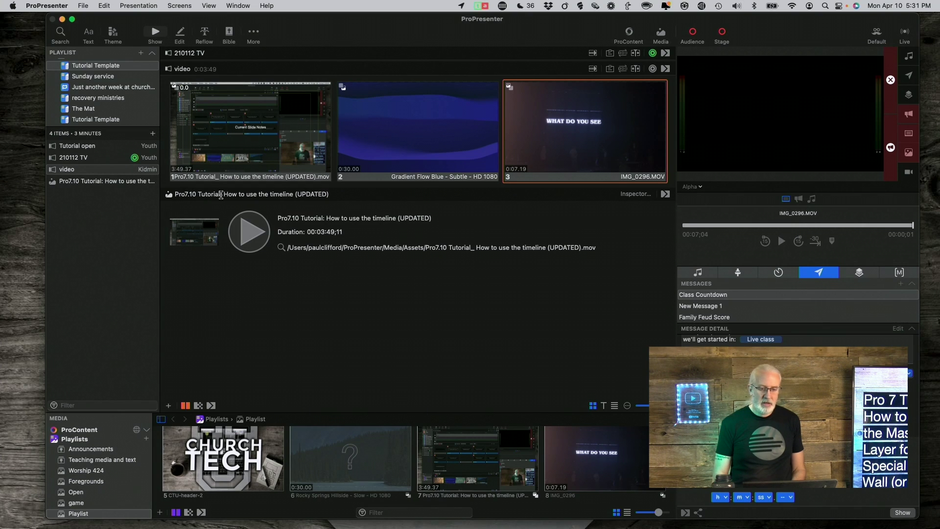
Step: Open the looks for editing and add a new mask from Screen 1's mask setting in the live look
scroll(526, 219, "down", 2)
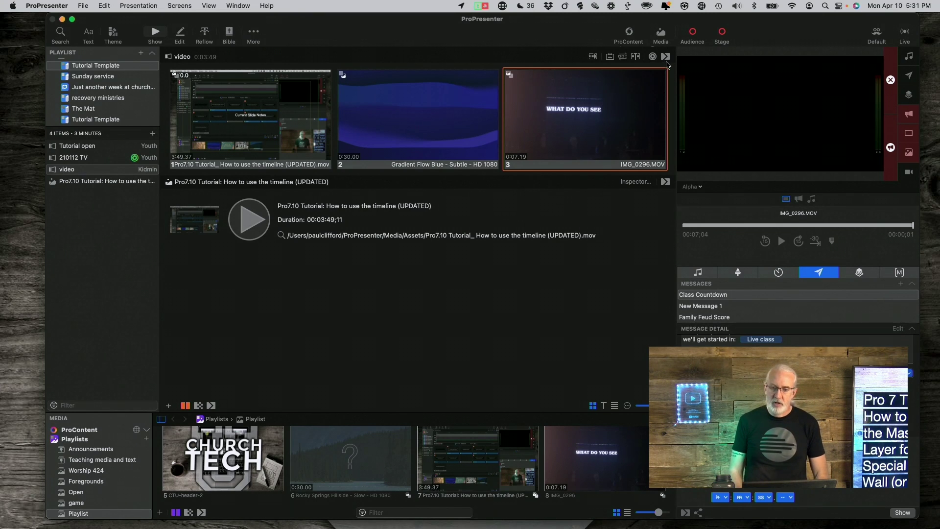
left_click(878, 34)
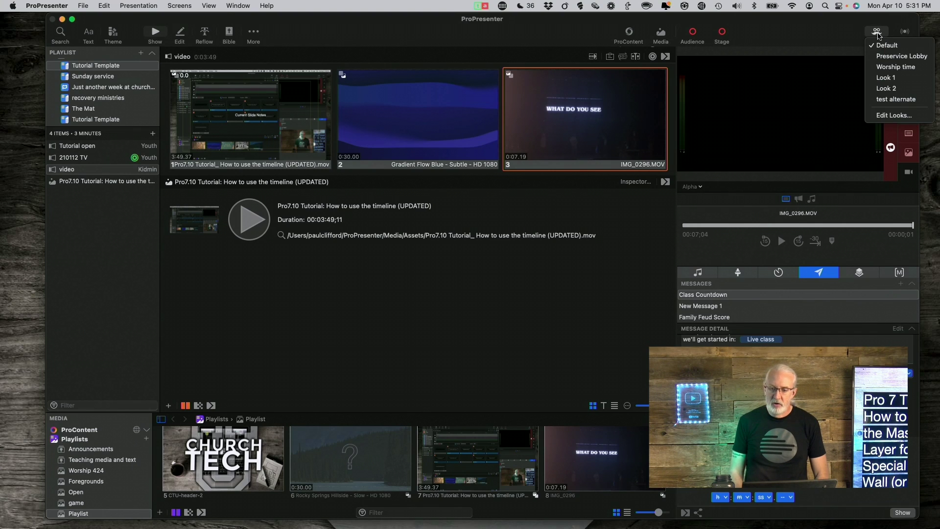
left_click(894, 117)
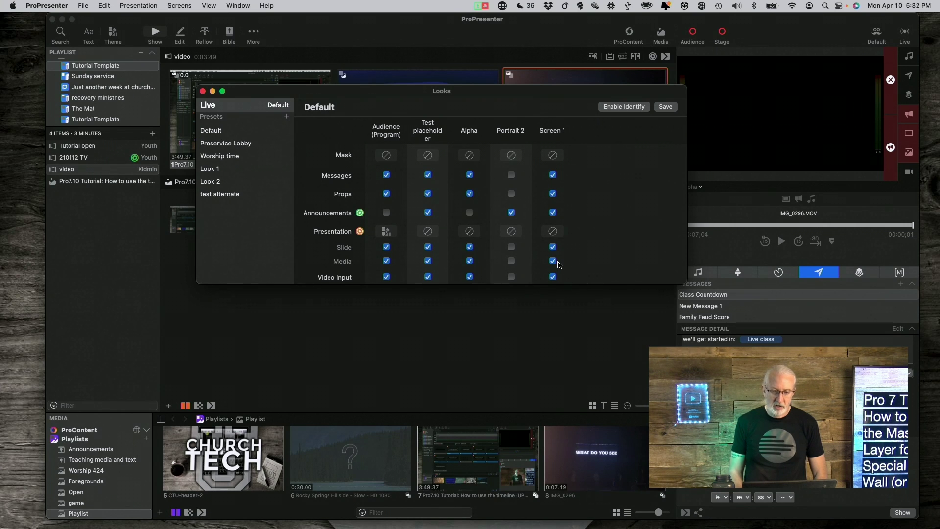
scroll(553, 269, "down", 1)
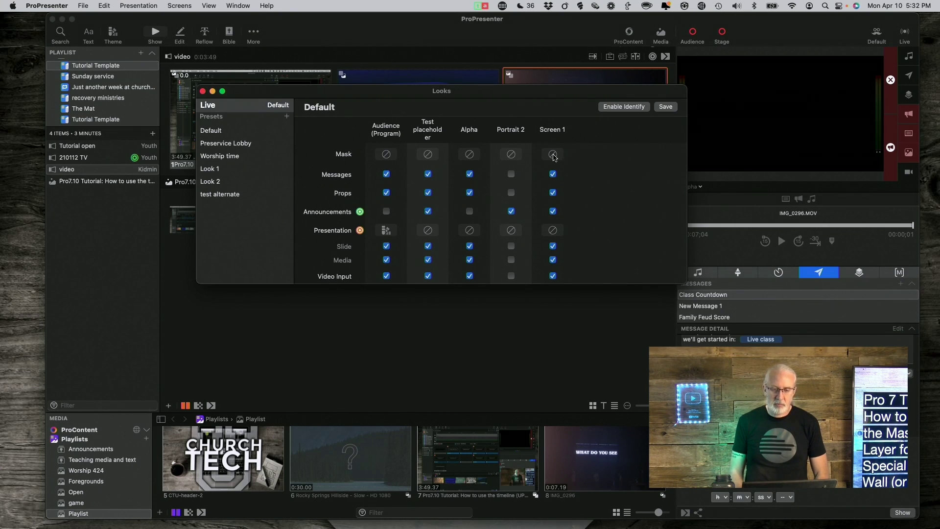
scroll(554, 157, "down", 1)
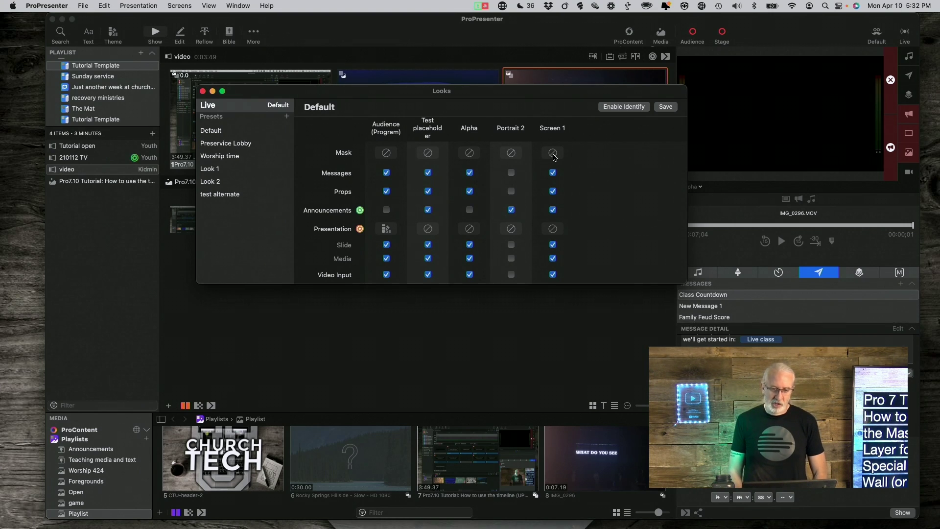
scroll(553, 156, "down", 1)
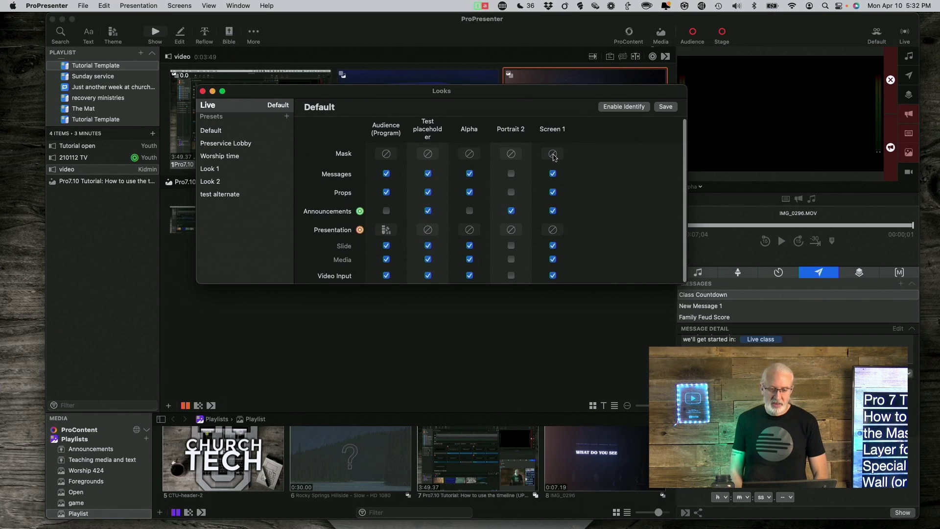
left_click(553, 153)
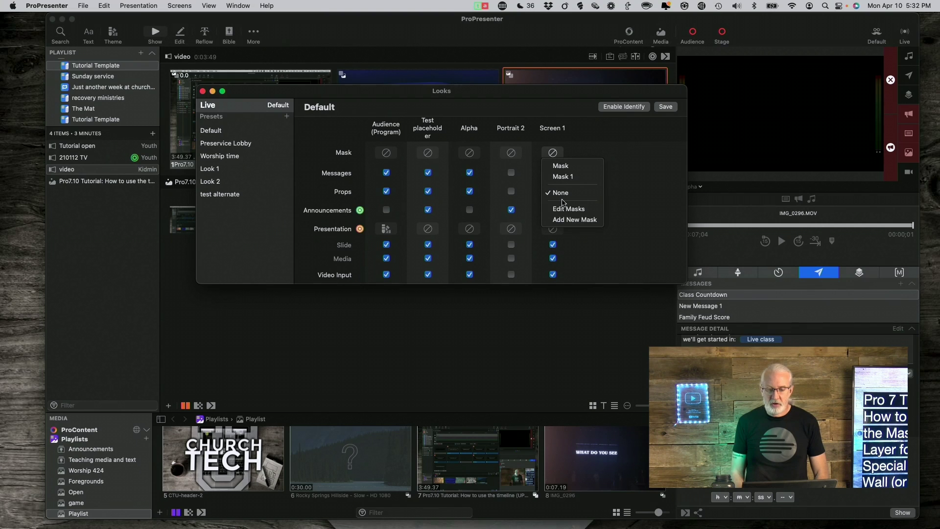
left_click(565, 219)
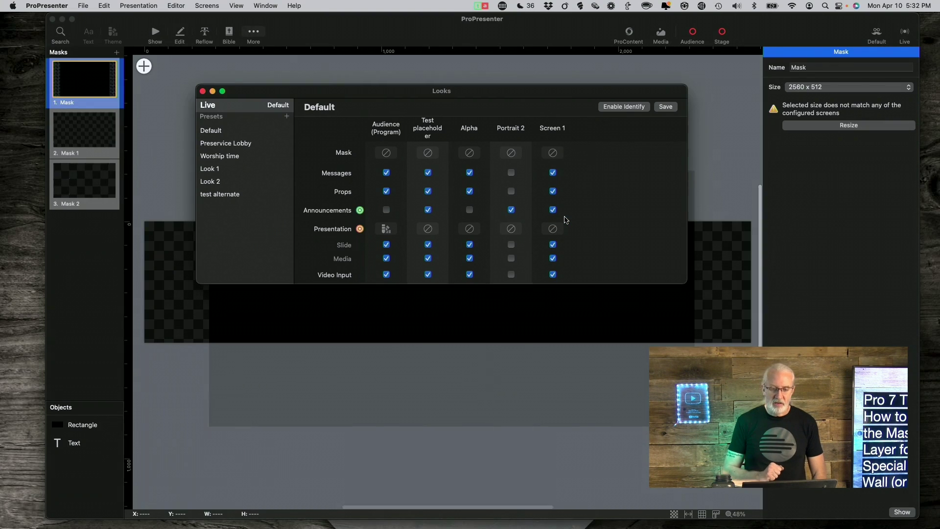
Step: Move the Looks window off the mask canvas and bring the mask editor to the front
scroll(566, 219, "up", 1)
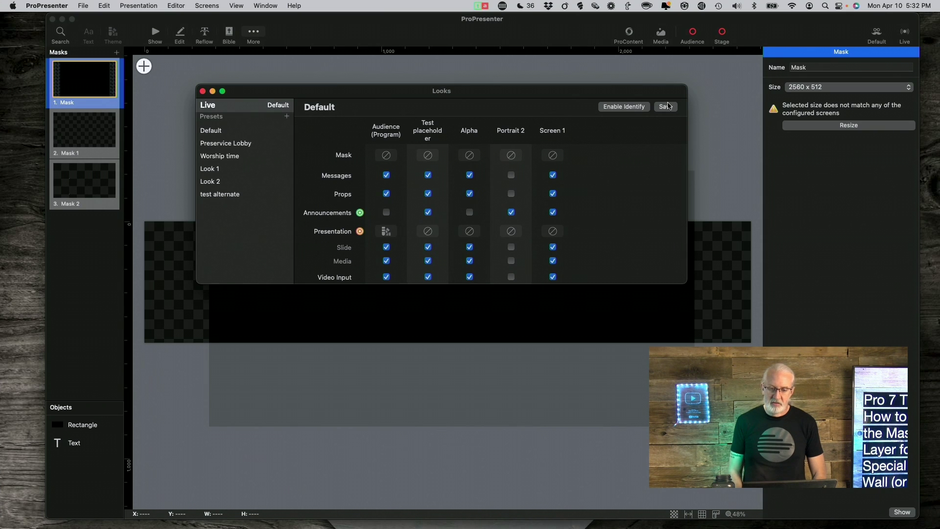
left_click_drag(643, 97, 430, 288)
left_click(513, 79)
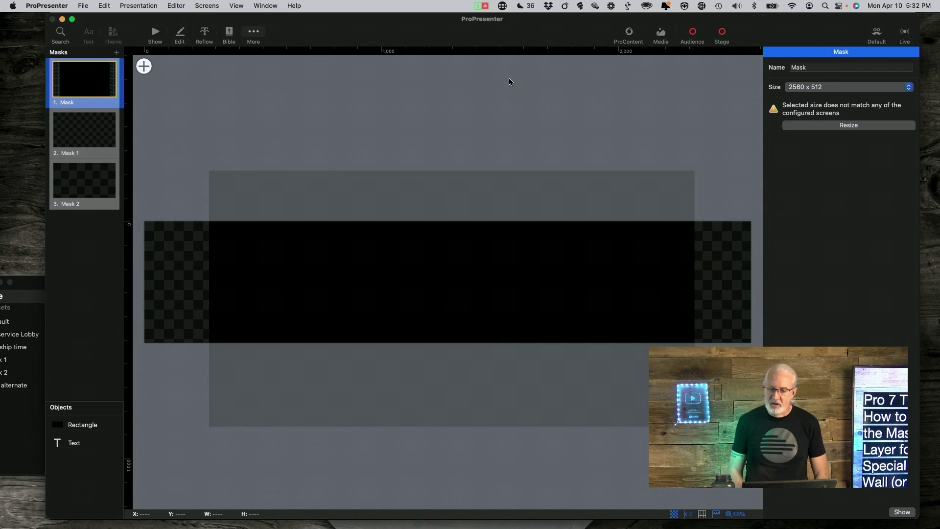
Step: Set the first mask's size to Screen 1: 3840 x 2160 and move its black rectangle to about X 479, Y 107
left_click(841, 87)
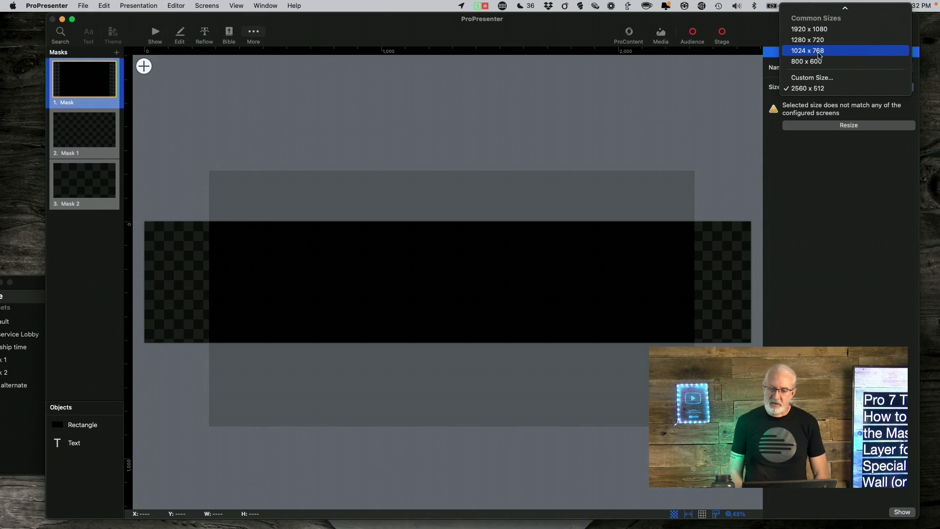
scroll(821, 53, "up", 3)
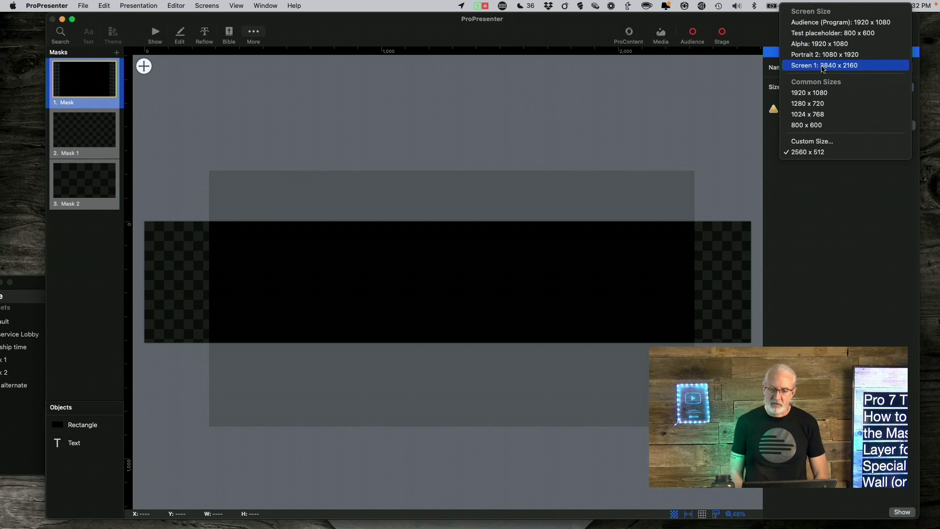
left_click(823, 66)
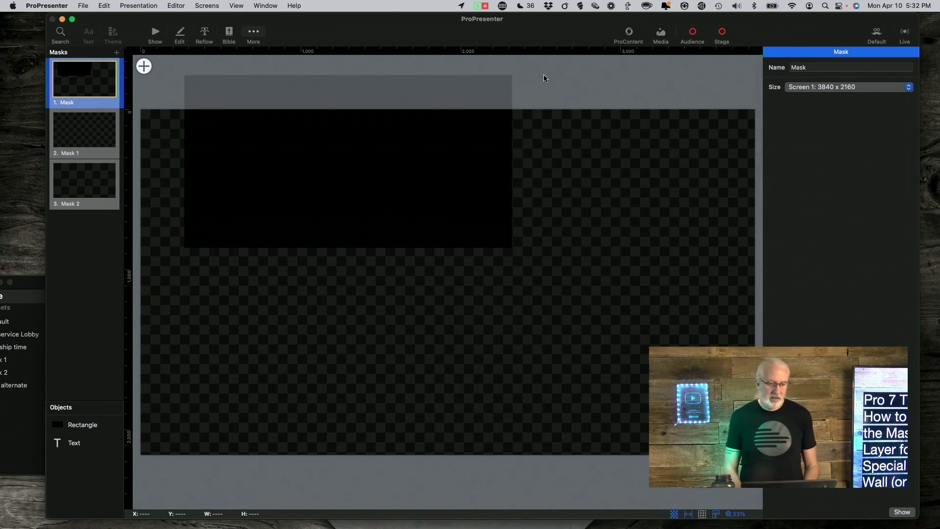
left_click_drag(431, 103, 465, 155)
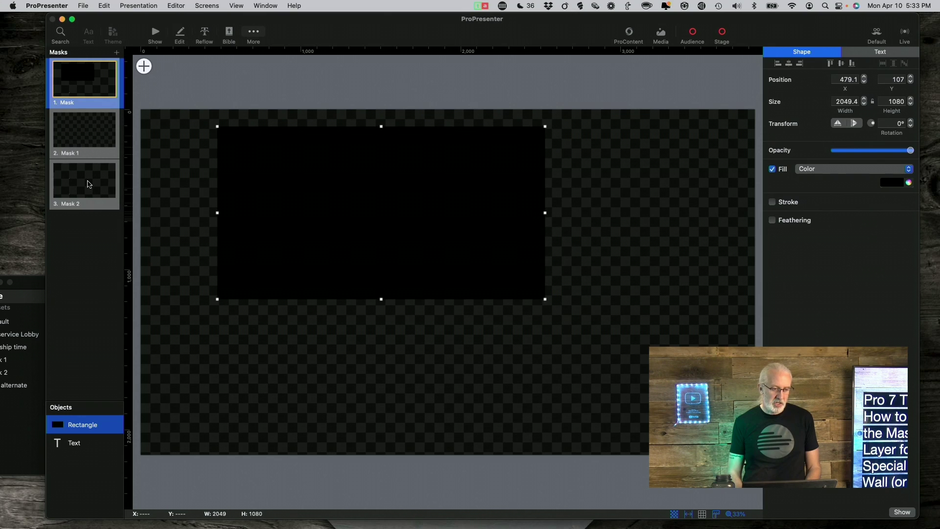
Step: Open Mask 2, add a triangle shape to its canvas, and delete the triangle again
left_click(89, 182)
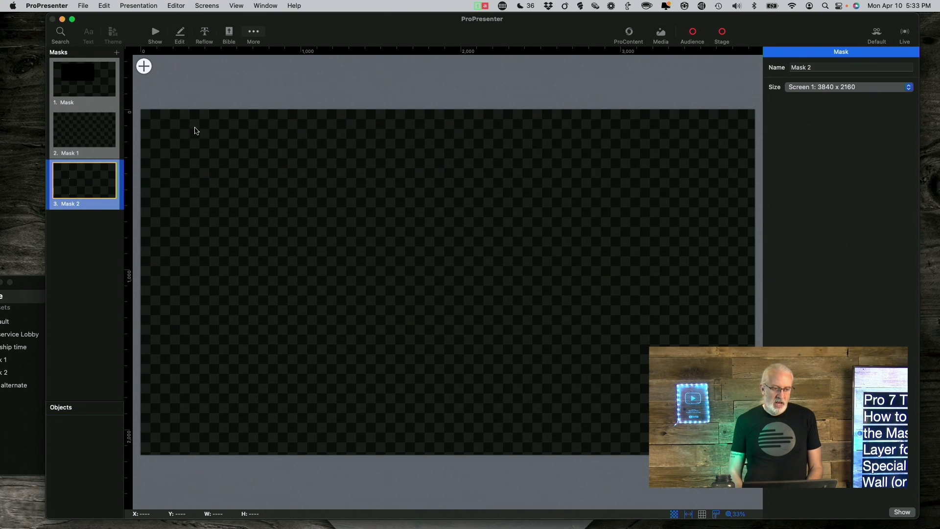
left_click(144, 68)
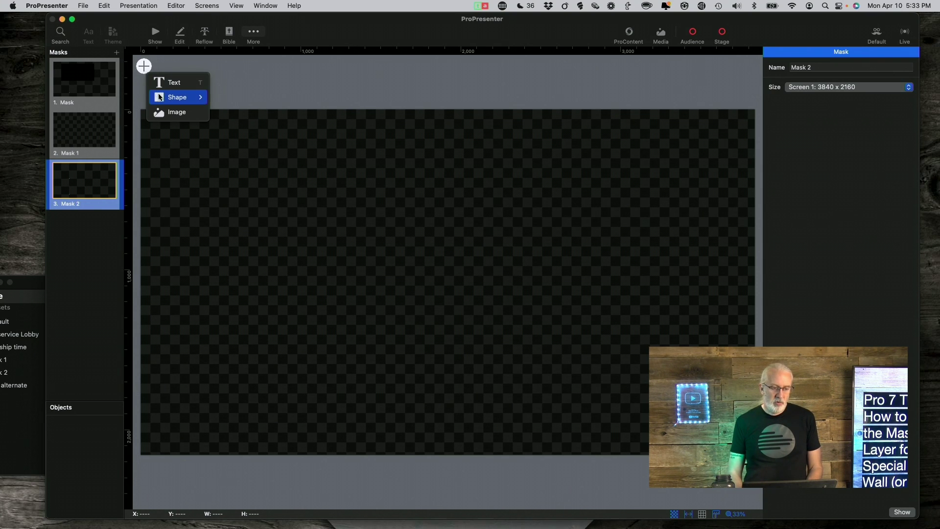
mouse_move(160, 101)
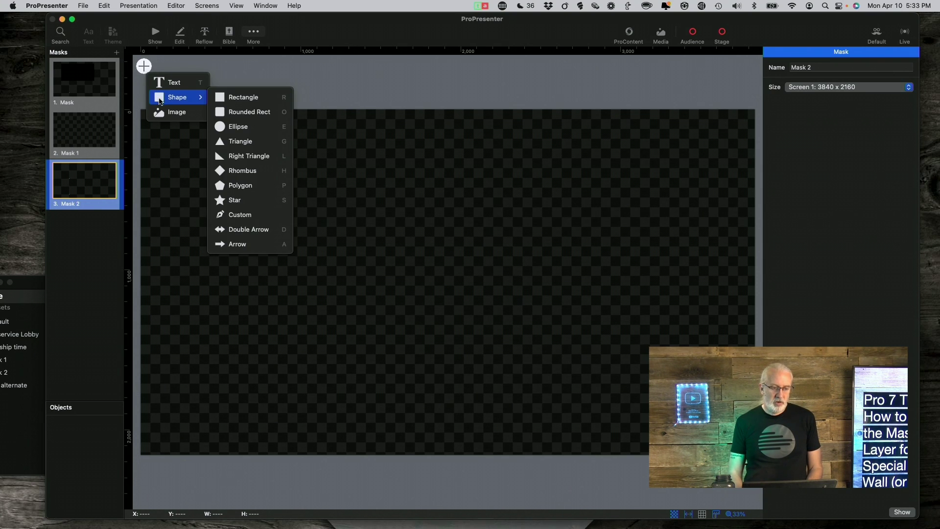
left_click(236, 141)
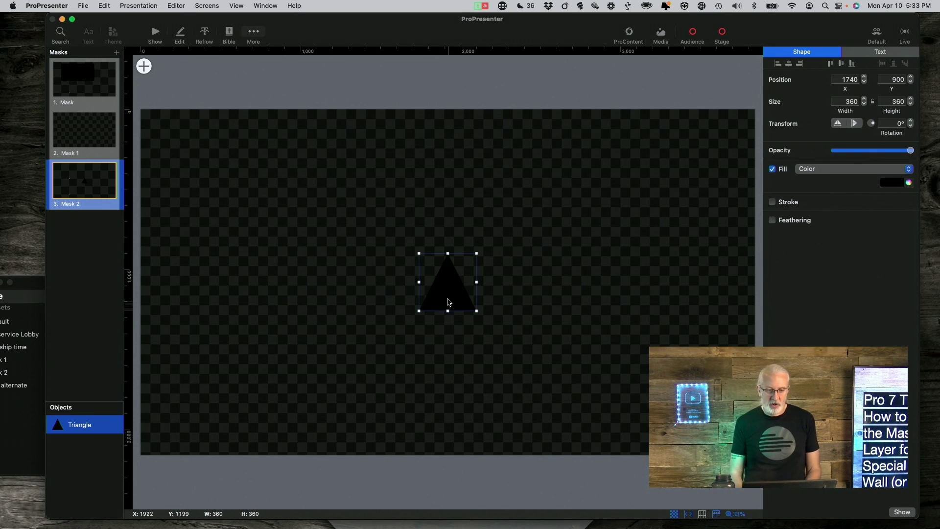
scroll(444, 294, "down", 1)
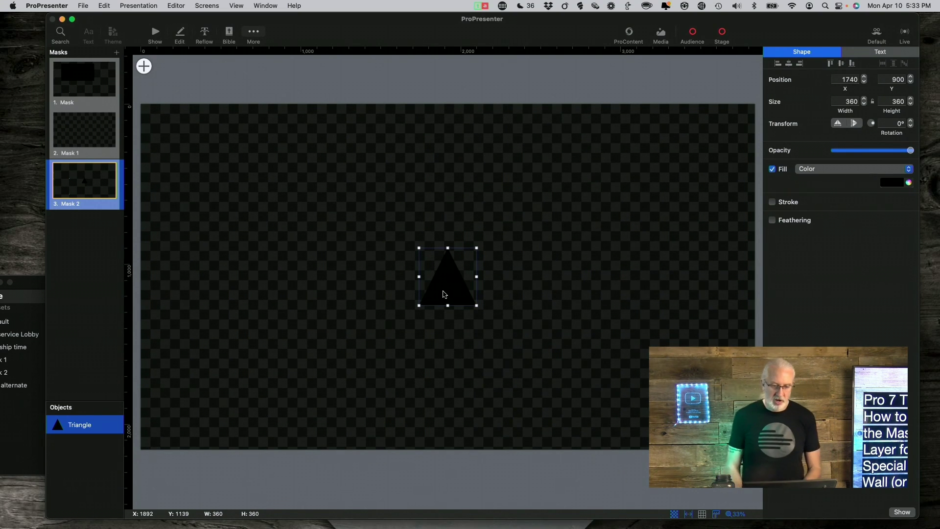
key("Delete")
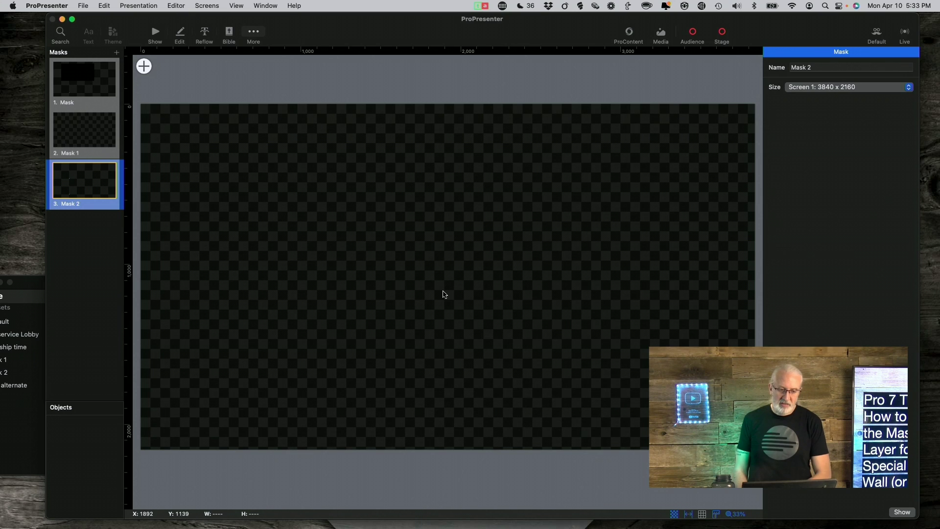
Step: Draw a closed custom shape about 1970 x 2244 over Mask 2's left side, with its inner edge slanting from the upper edge to bottom centre
left_click(144, 66)
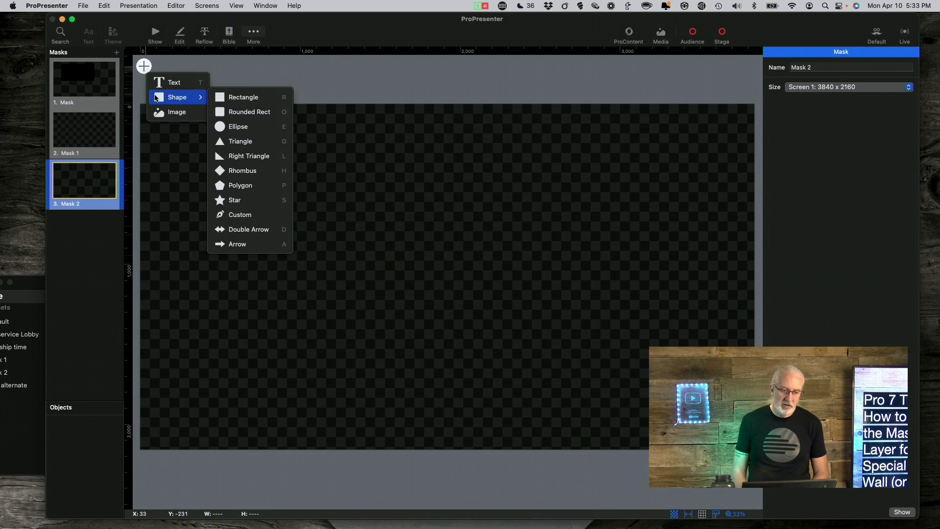
left_click(243, 219)
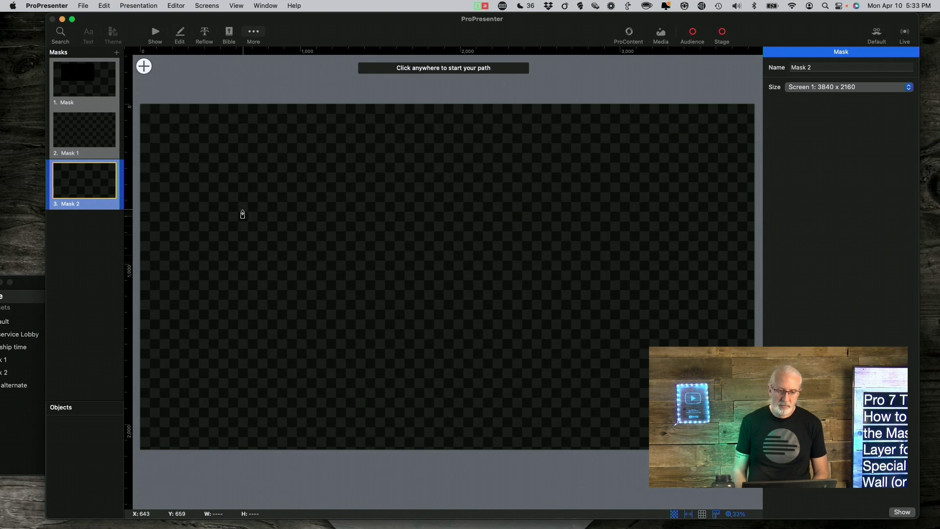
left_click(204, 105)
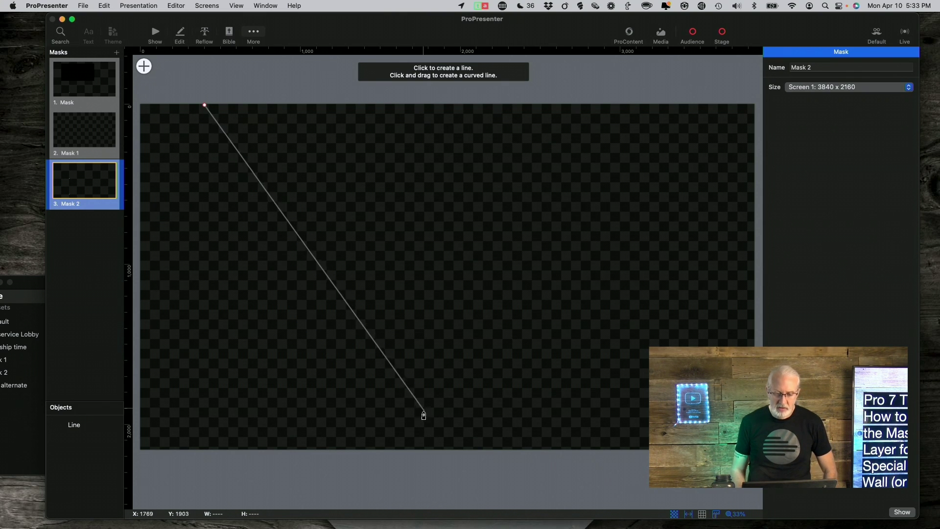
left_click(449, 431)
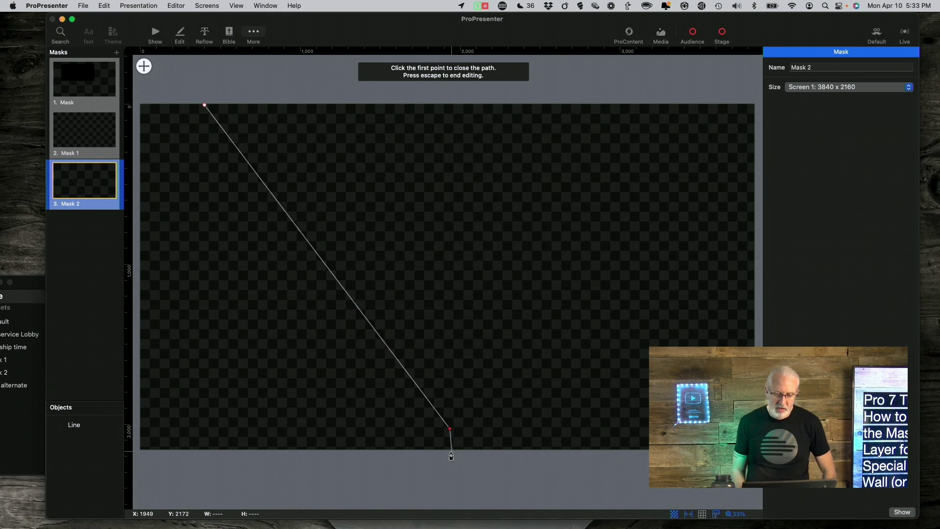
left_click(450, 449)
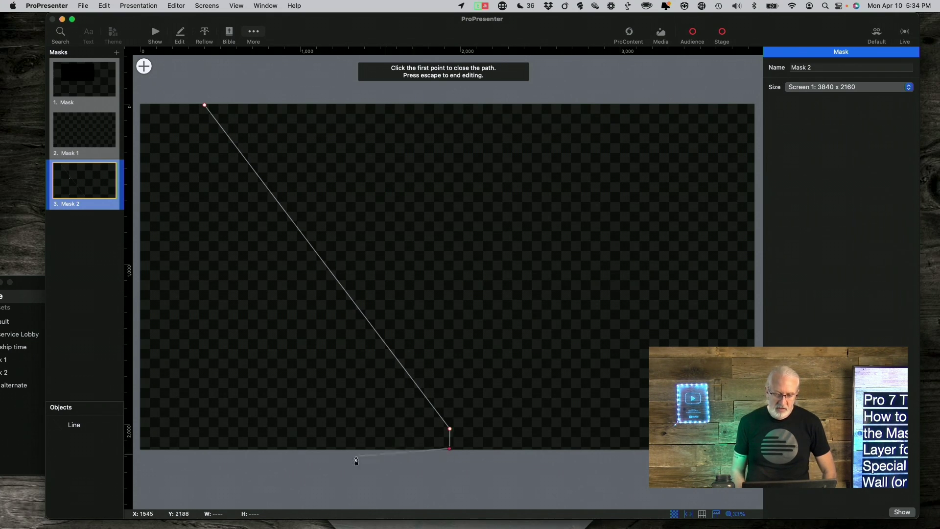
left_click(135, 451)
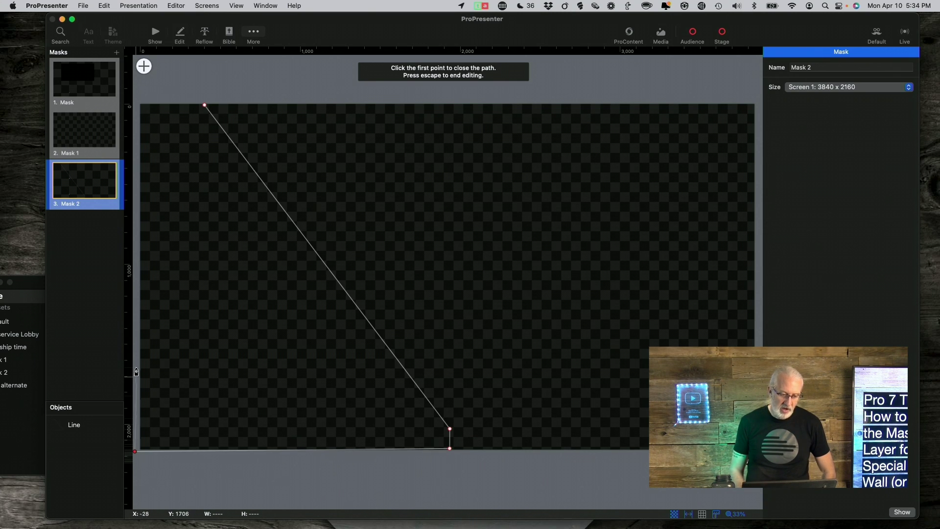
left_click(135, 93)
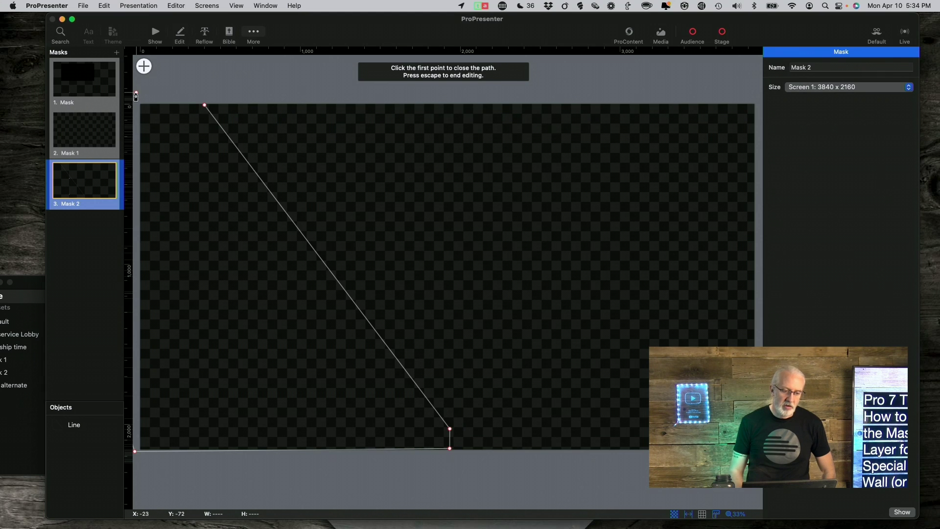
left_click(206, 106)
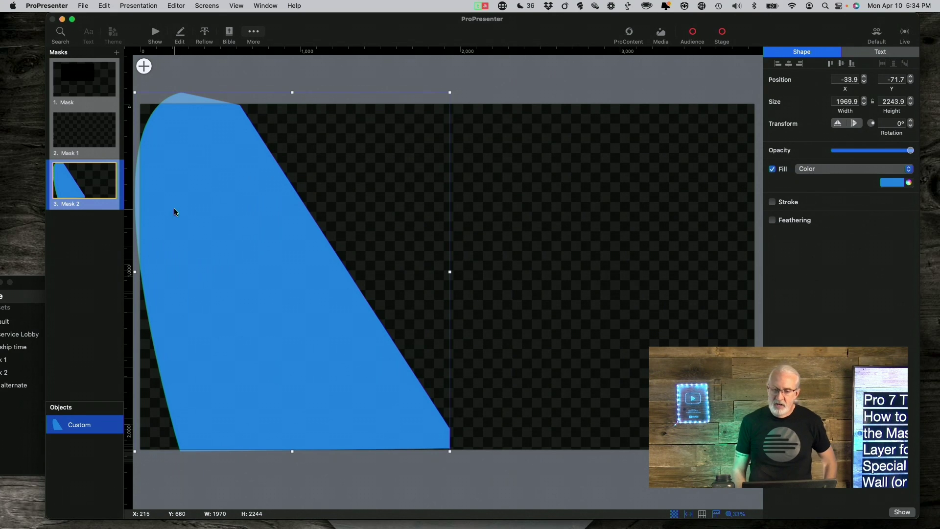
Step: Make the custom shape editable and move its upper-left point to the mask canvas's upper-left corner
scroll(754, 243, "left", 1)
scroll(685, 206, "right", 1)
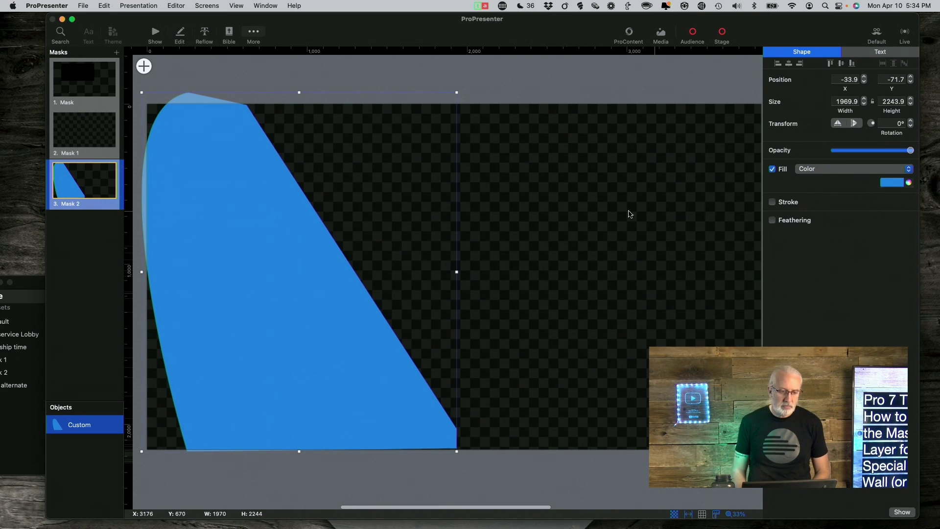
double_click(194, 191)
right_click(193, 191)
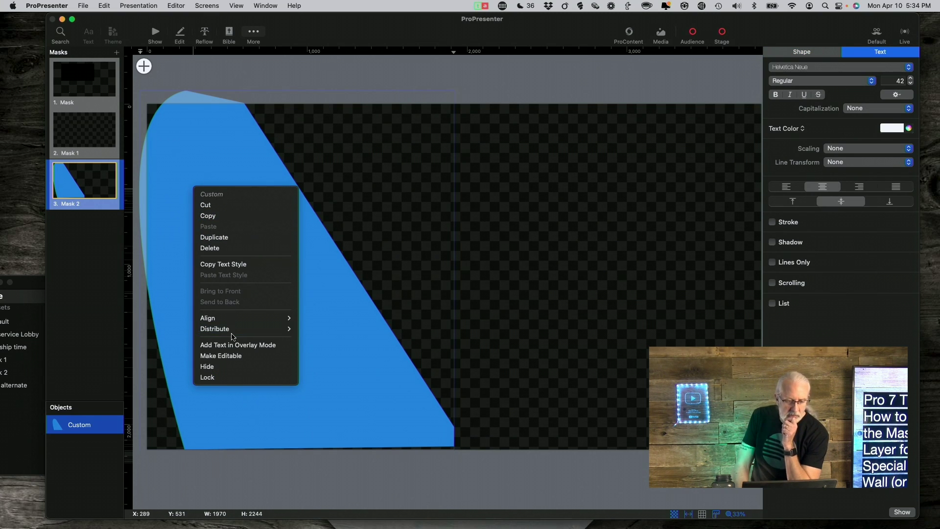
left_click(233, 359)
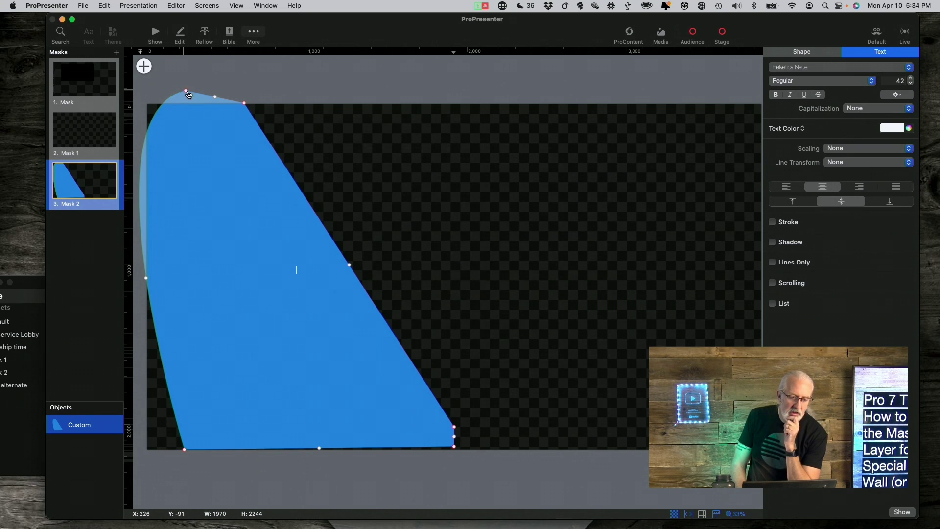
left_click_drag(186, 93, 149, 101)
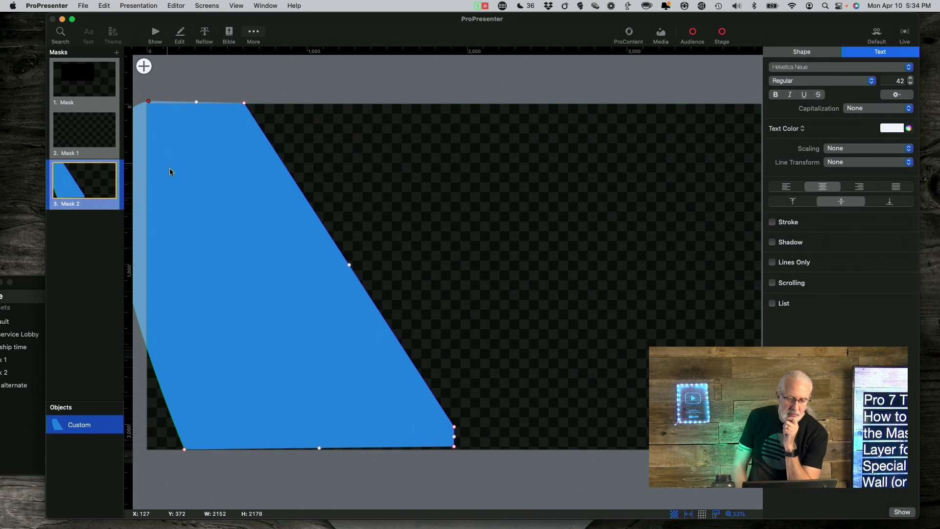
Step: Move the shape's lower-left point beyond the canvas corner and its lower-right point just below the canvas edge, making it about 2229 x 2305
scroll(239, 202, "left", 5)
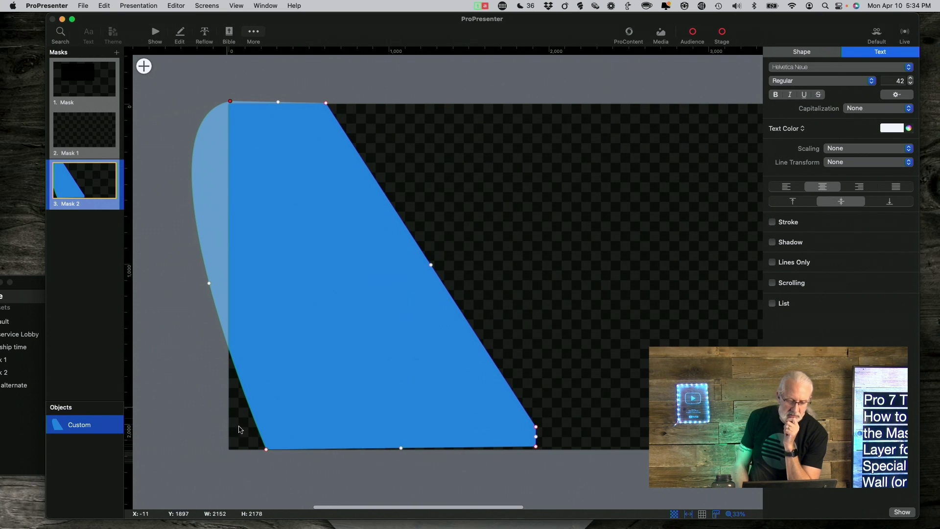
scroll(295, 466, "up", 1)
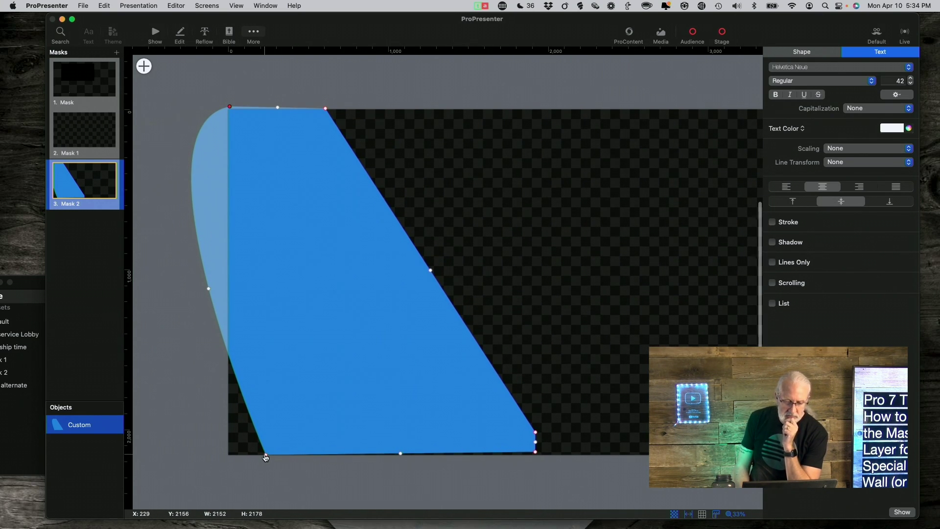
scroll(265, 457, "down", 1)
left_click_drag(265, 450, 217, 466)
scroll(217, 466, "down", 1)
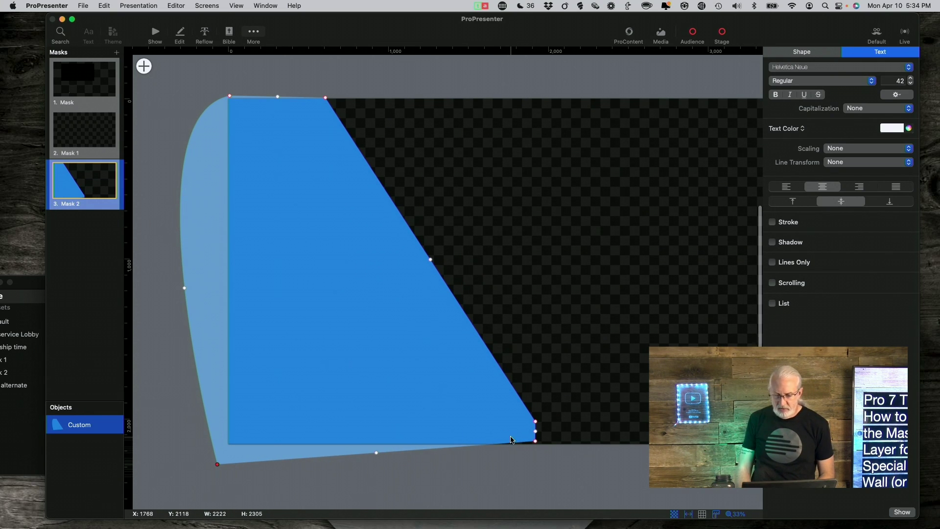
left_click_drag(536, 441, 538, 445)
scroll(538, 444, "right", 1)
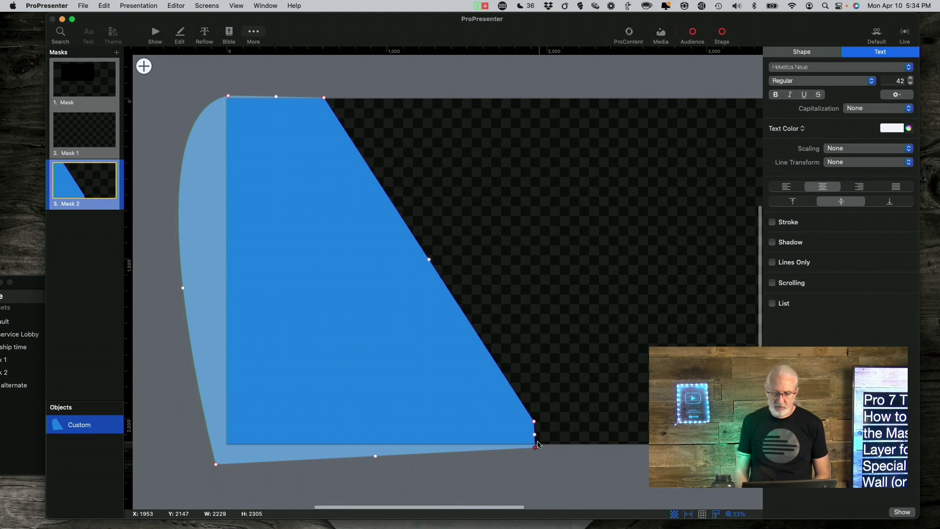
Step: Draw a second closed custom shape about 2023 x 2232 over the mask's right side, meeting the first at bottom centre to leave a V-shaped opening
scroll(538, 445, "right", 3)
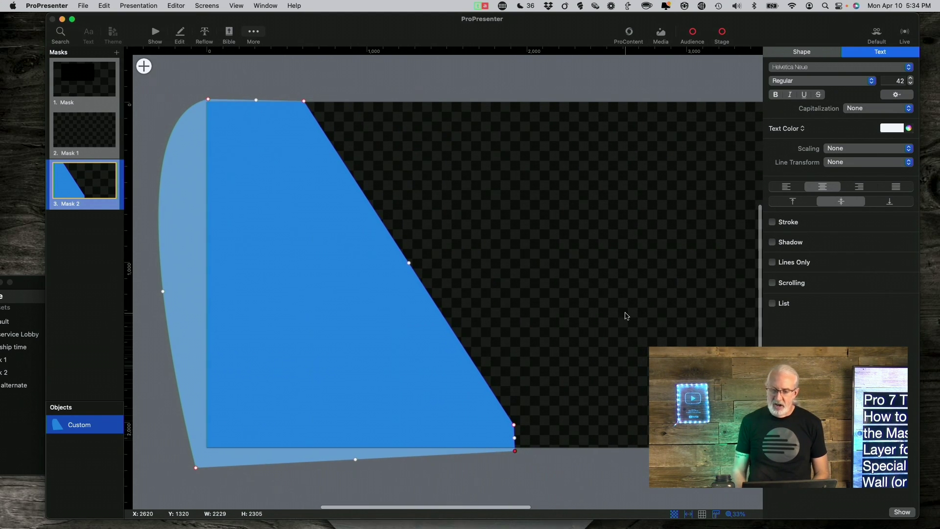
scroll(625, 304, "right", 10)
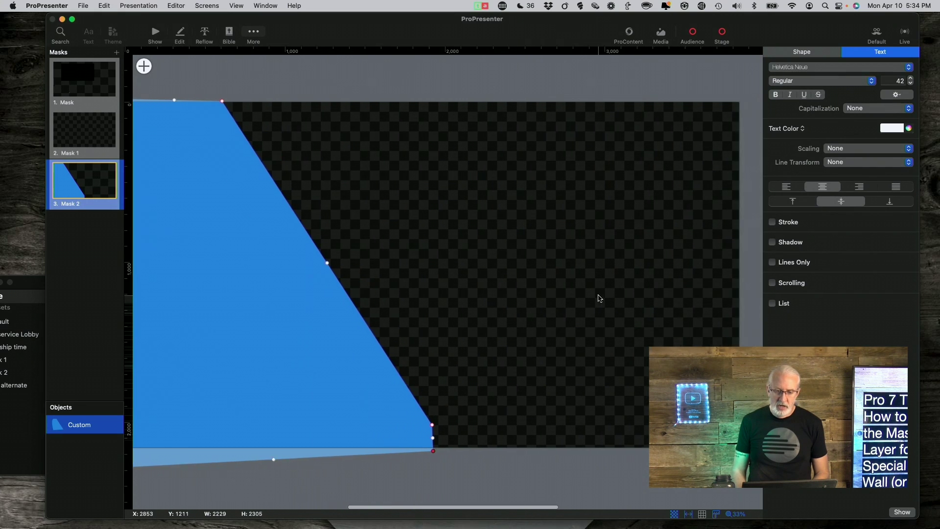
scroll(601, 297, "right", 12)
scroll(605, 297, "left", 6)
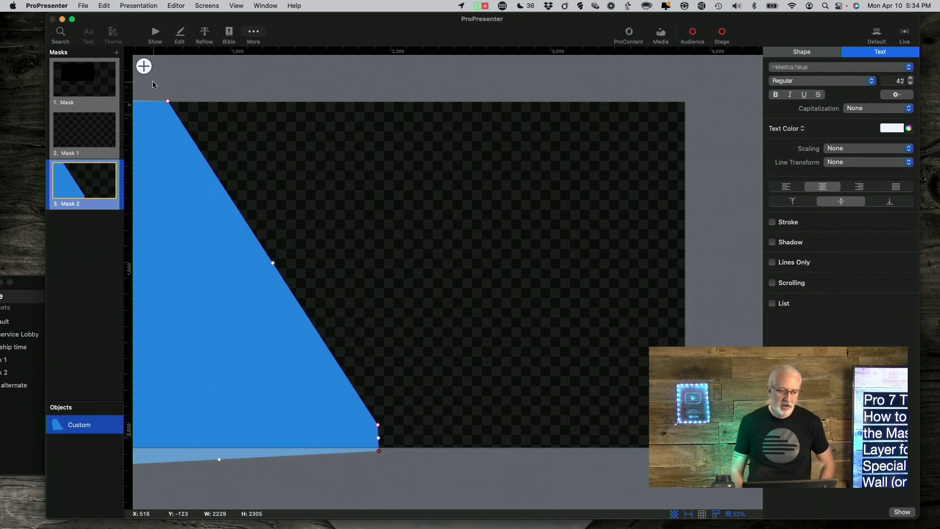
left_click(143, 67)
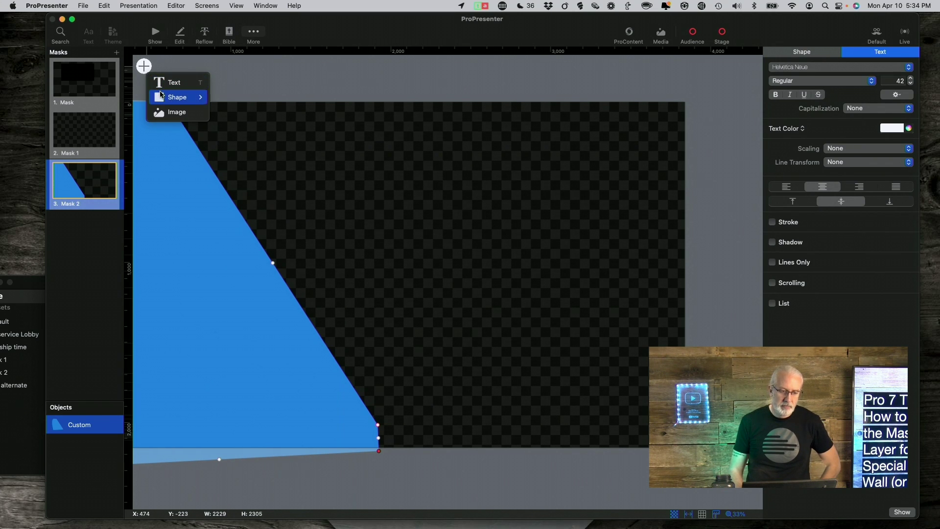
mouse_move(164, 97)
left_click(254, 216)
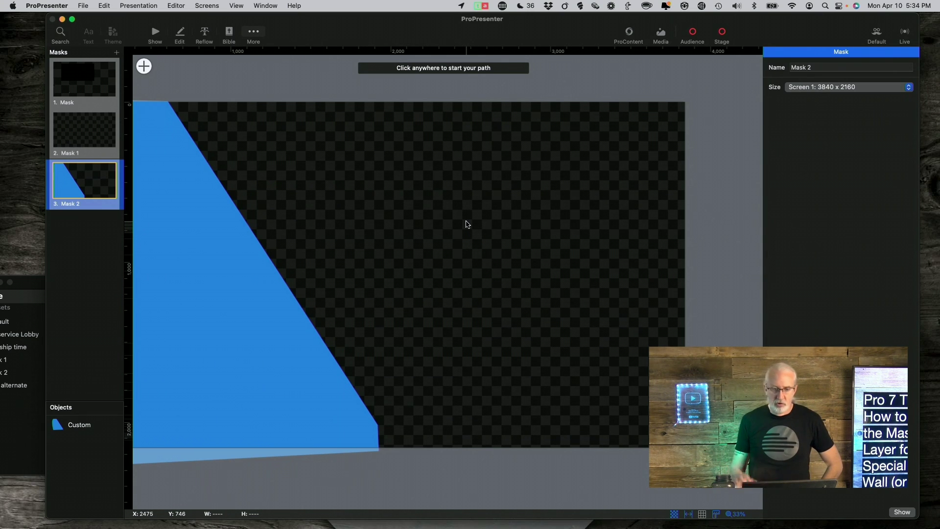
left_click(553, 103)
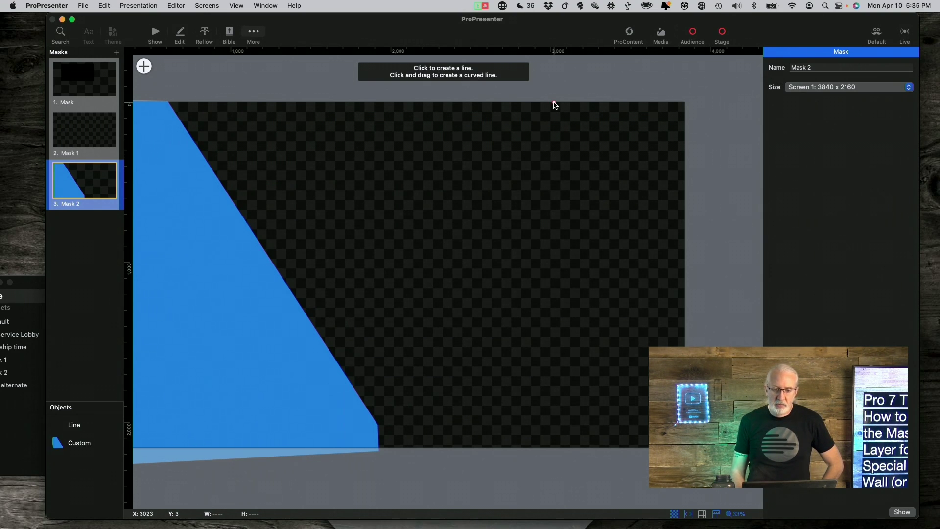
left_click(377, 426)
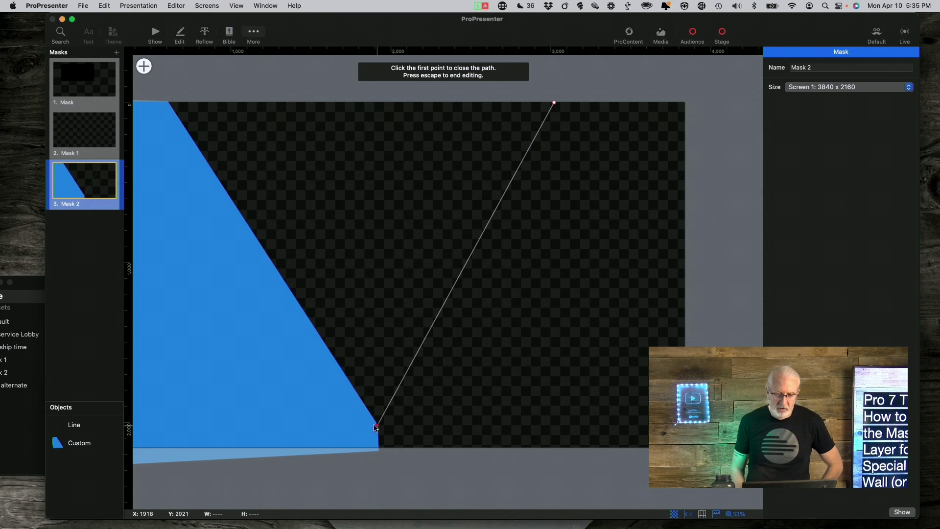
left_click(375, 457)
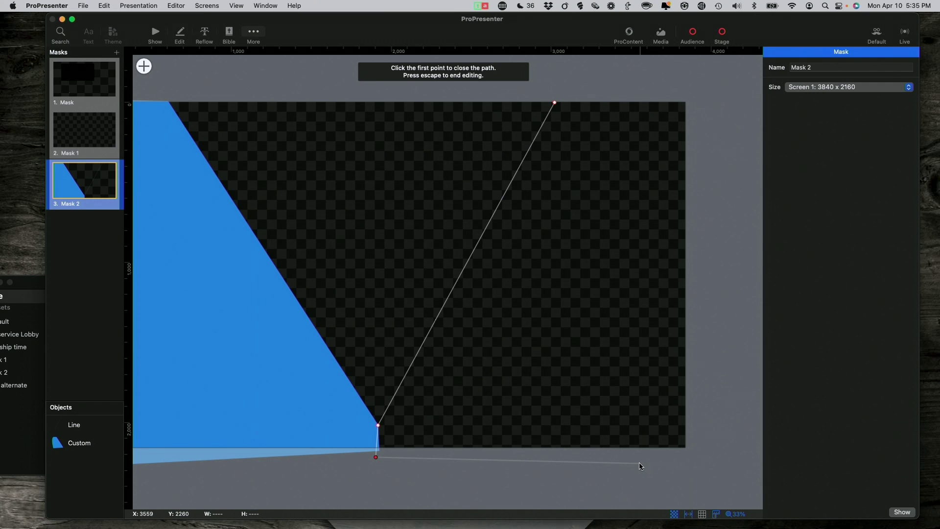
left_click(699, 457)
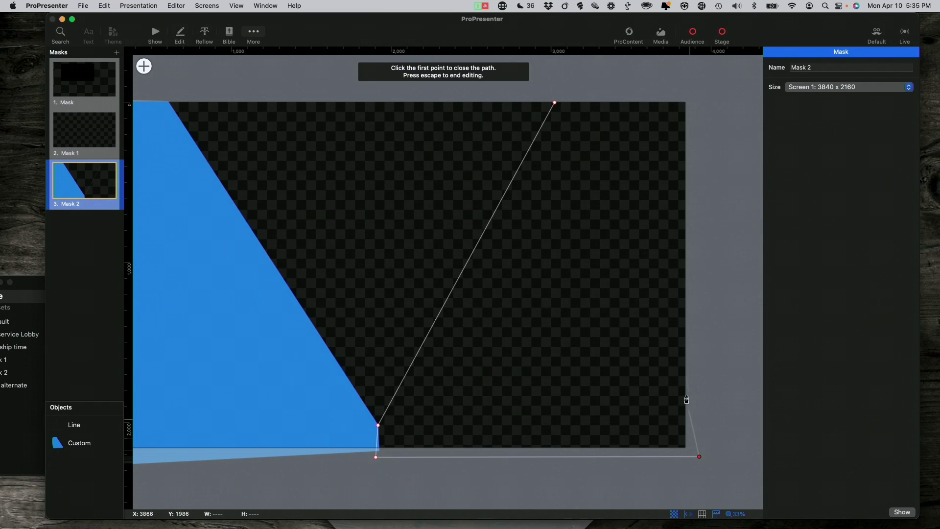
scroll(686, 220, "down", 1)
scroll(713, 96, "up", 2)
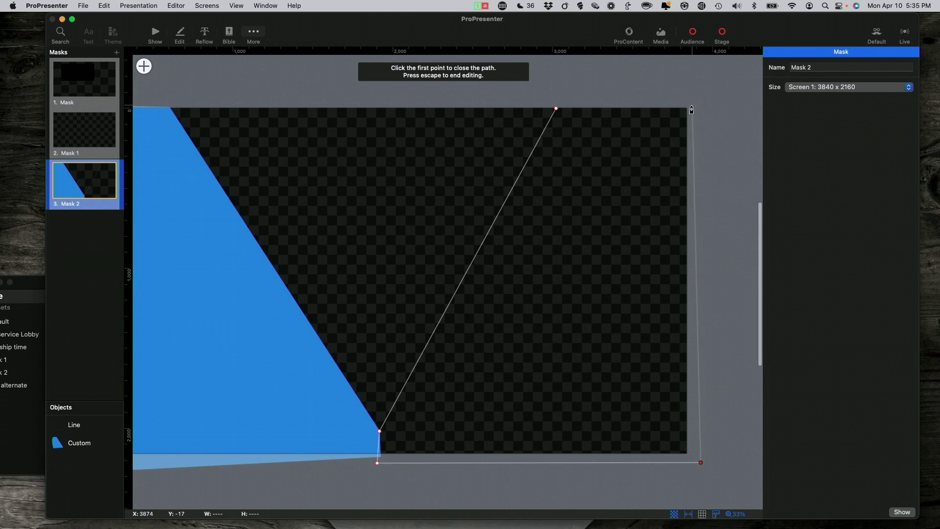
left_click(689, 106)
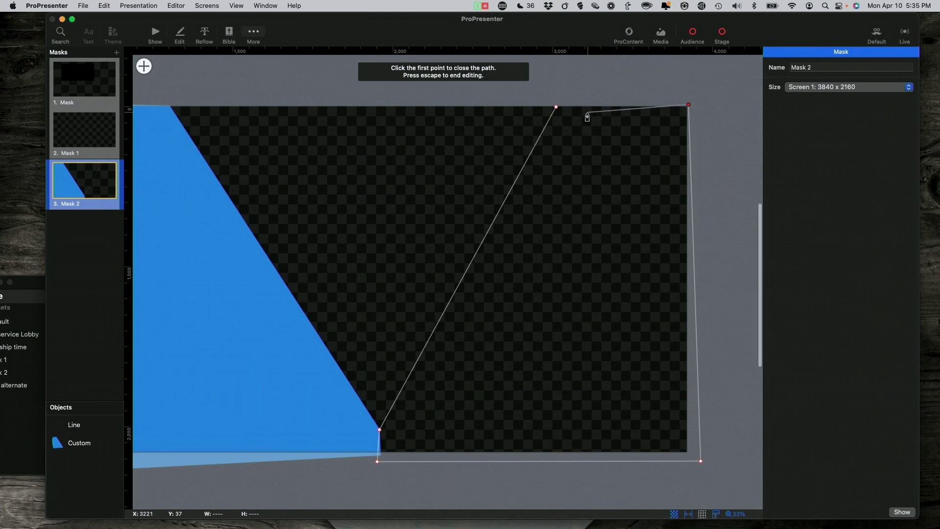
left_click(558, 108)
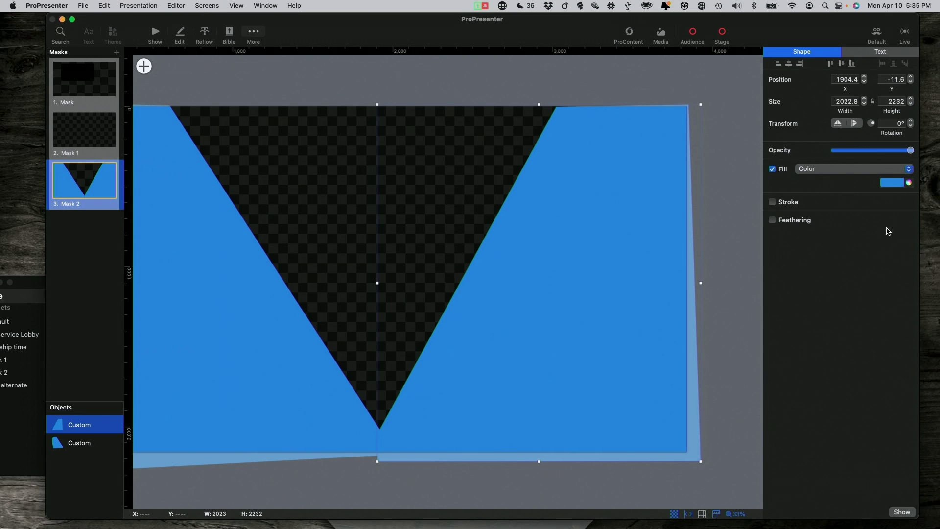
Step: Change the fill colour of both custom shapes in Mask 2 to black
mouse_move(890, 182)
left_click(891, 183)
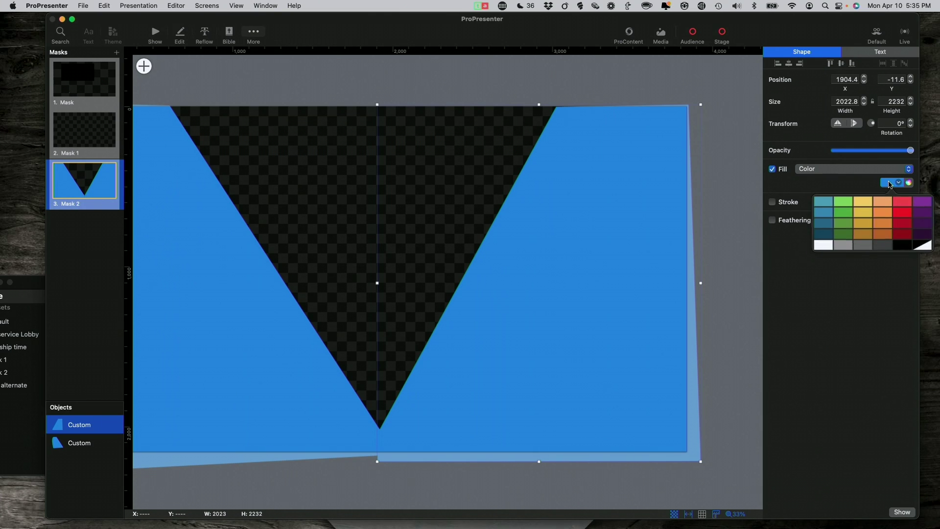
left_click(902, 245)
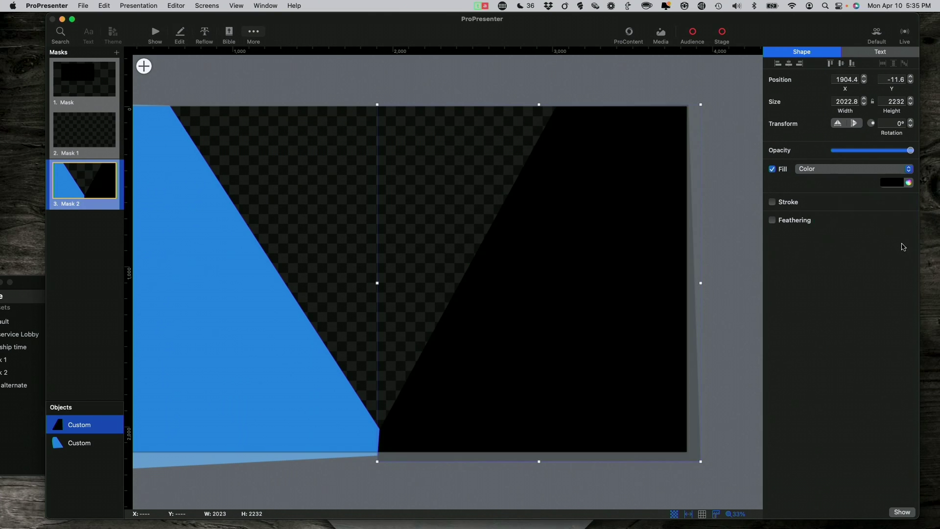
left_click(247, 413)
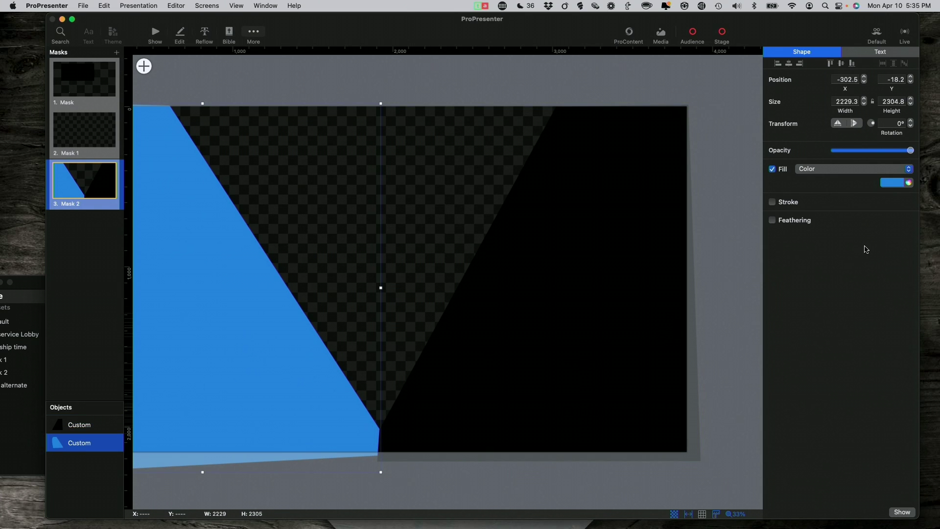
left_click(892, 185)
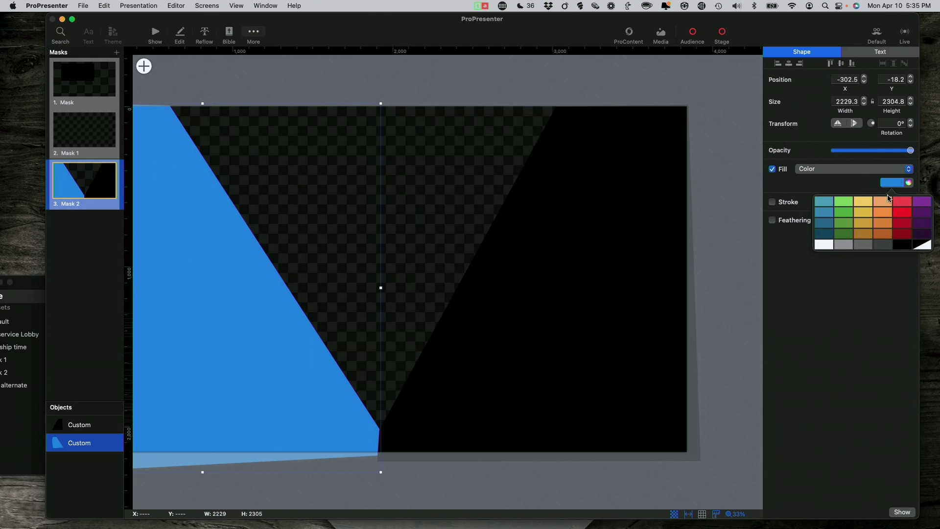
left_click(904, 244)
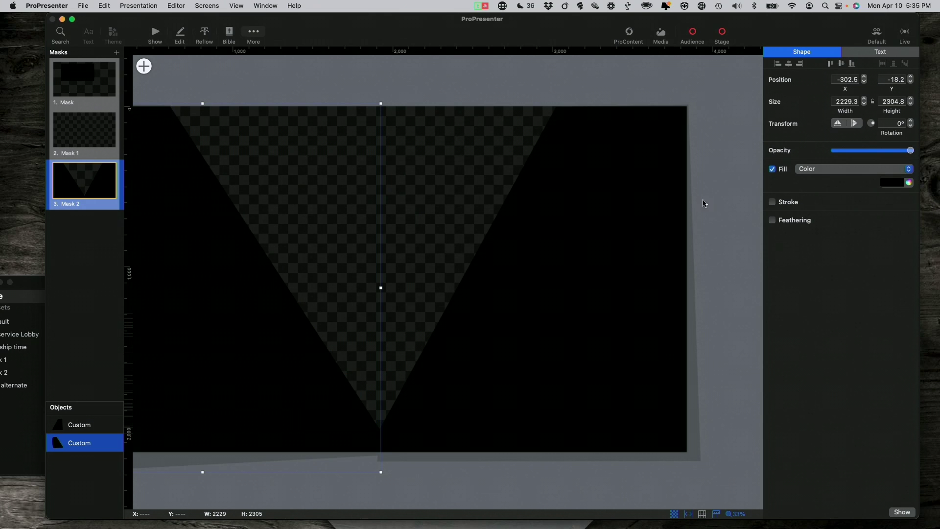
Step: Bring the Looks window to the front and move it over the mask editor so all its screen columns show
scroll(441, 145, "up", 1)
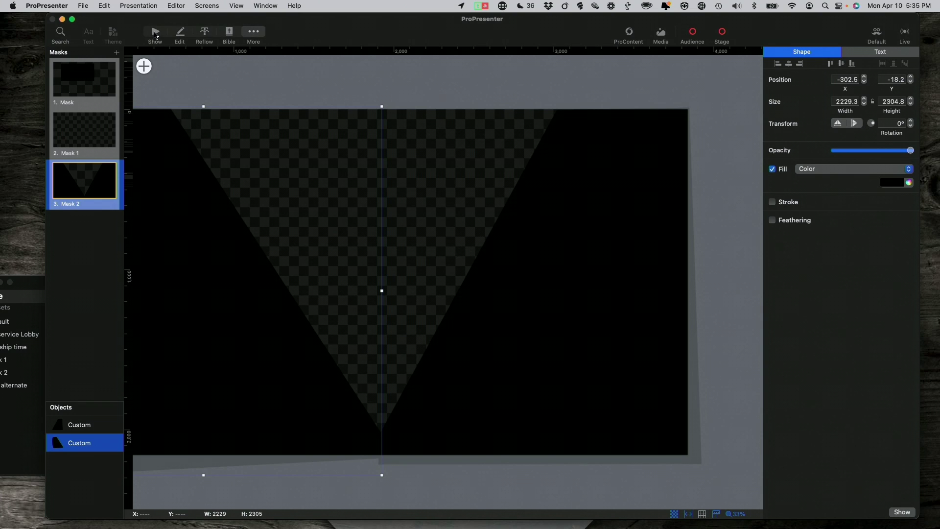
left_click(26, 284)
left_click_drag(26, 283, 278, 101)
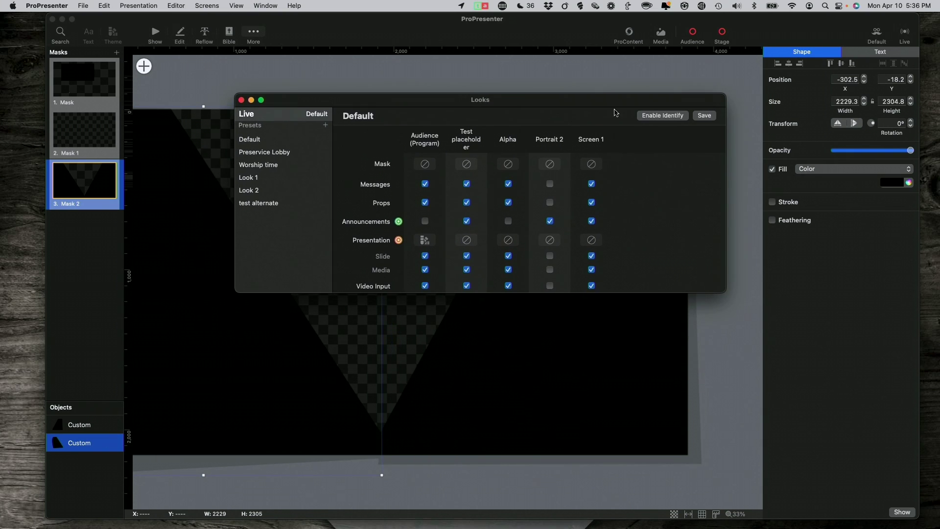
Step: Assign Mask 2 to Screen 1 in the Default look and save the look
left_click(592, 165)
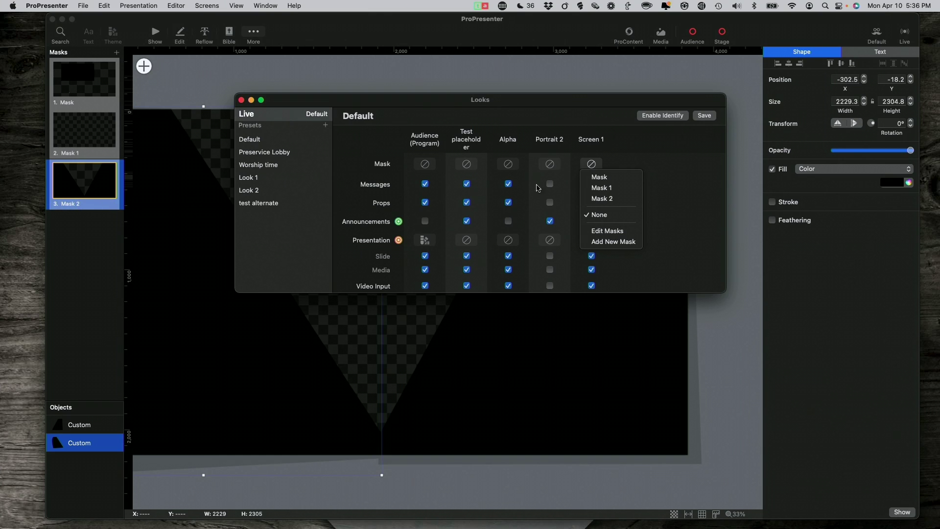
left_click(602, 199)
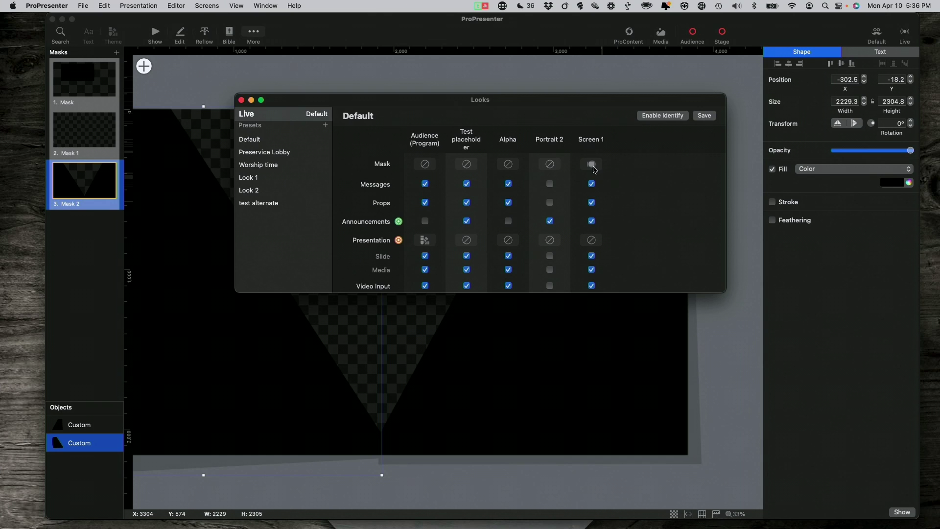
scroll(672, 169, "down", 1)
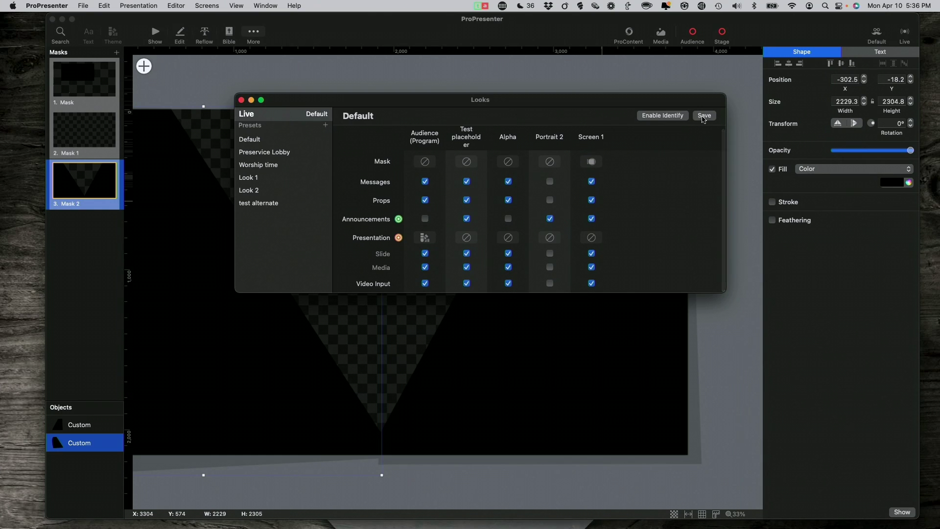
left_click(704, 116)
left_click(704, 131)
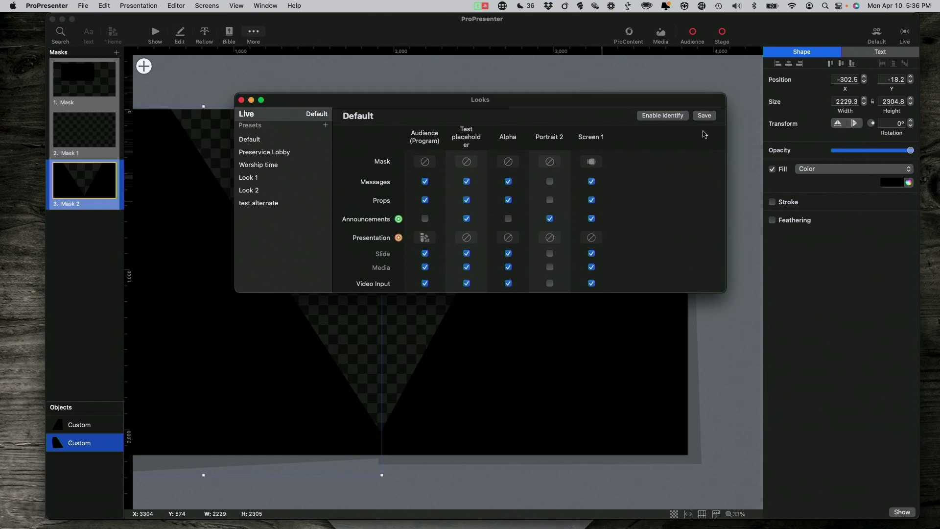
Step: Return to the show view and switch the output preview from Alpha to Screen 1
left_click(155, 35)
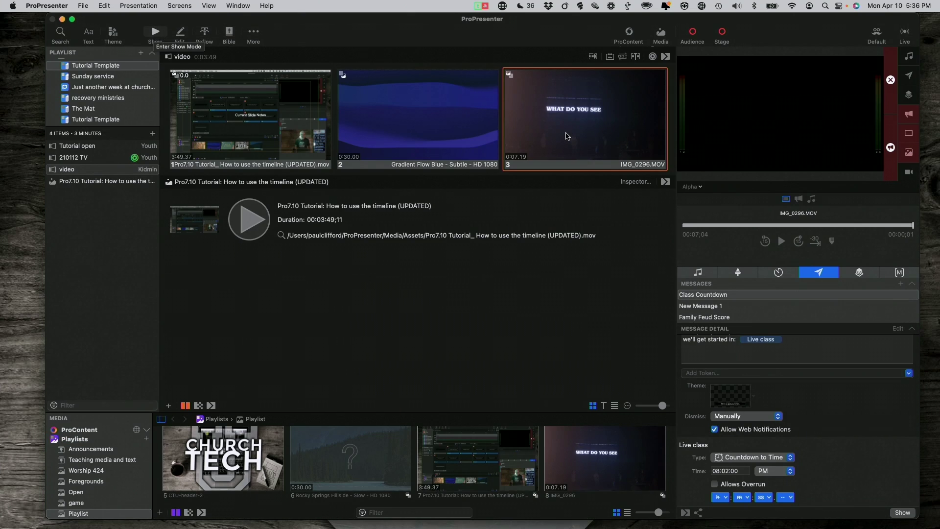
left_click(699, 188)
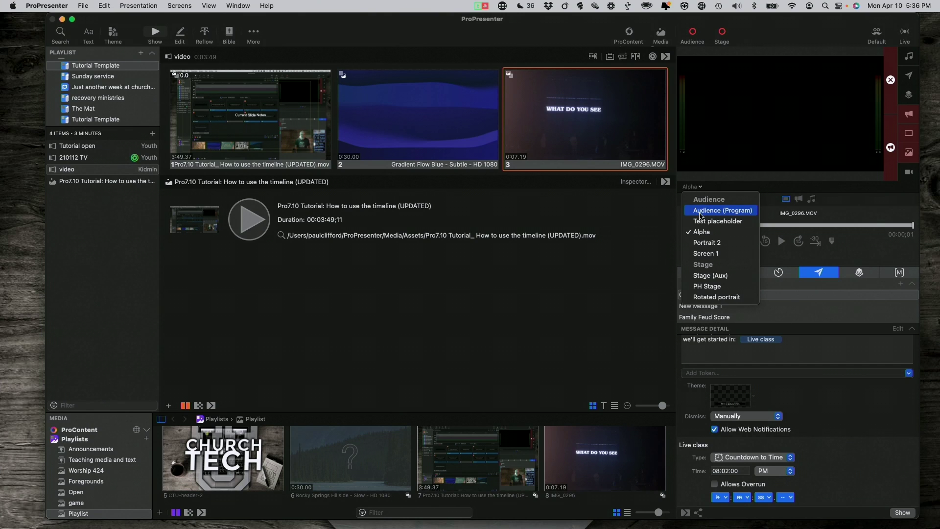
left_click(712, 254)
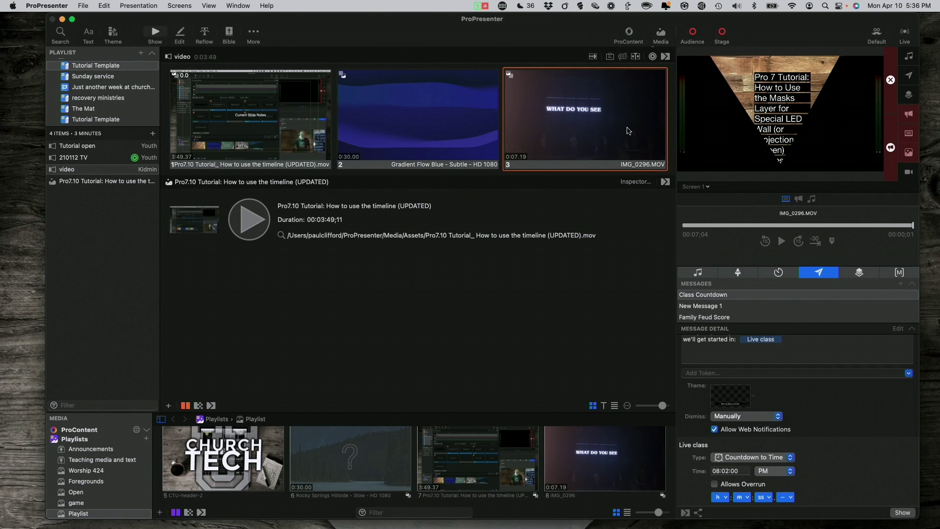
Step: Turn off the Announcements layer for Screen 1 in the live Default look and close the Looks window
left_click(877, 38)
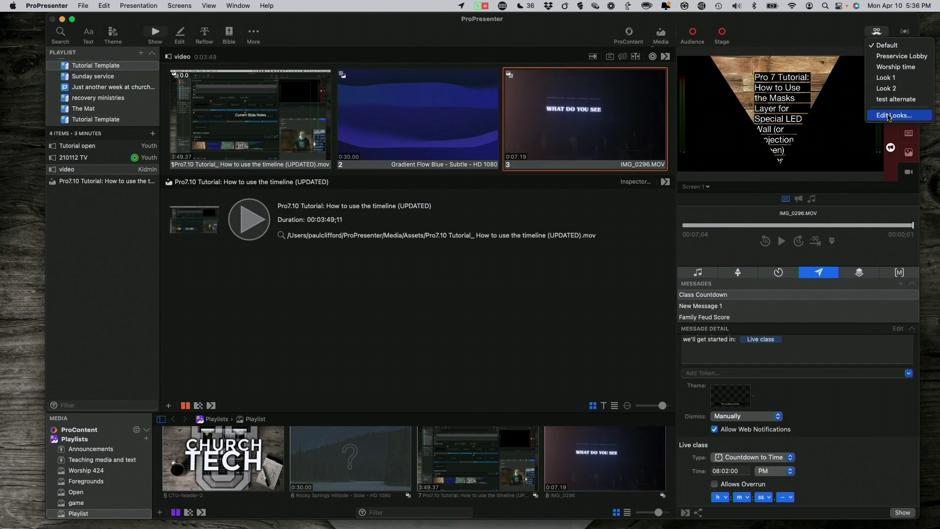
left_click(889, 115)
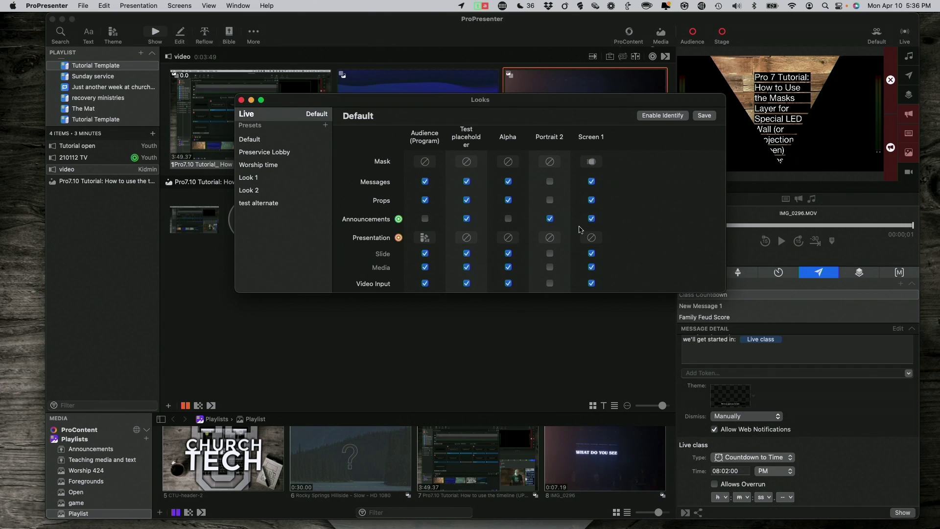
left_click(591, 220)
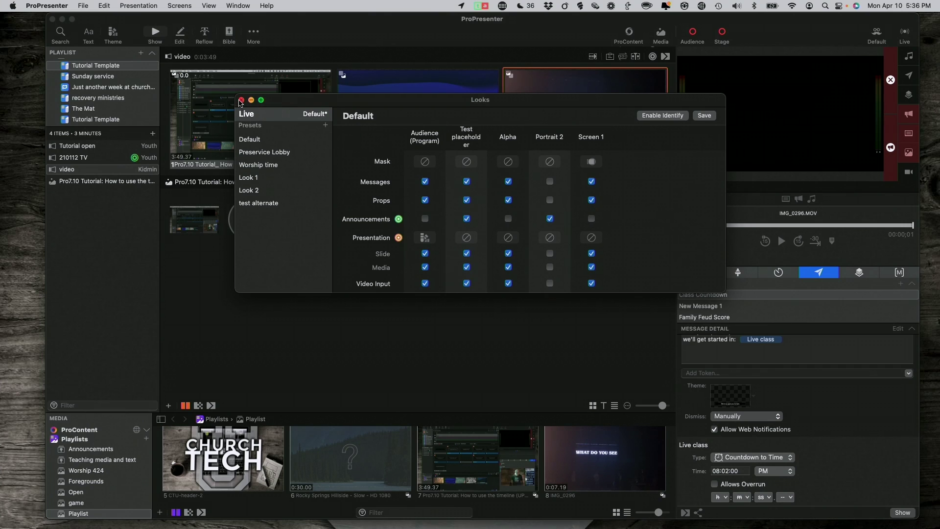
left_click(241, 99)
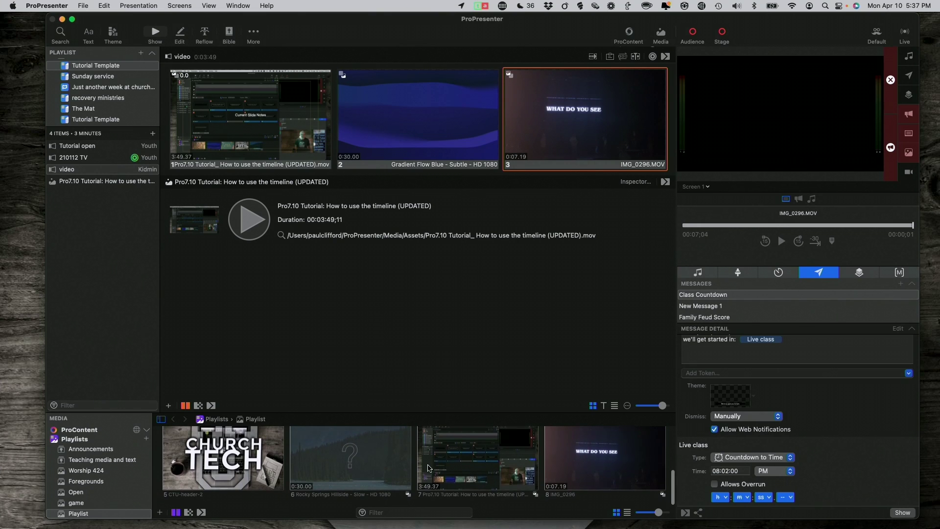
Step: Play the Gradient Flow Blue - Subtle - HD 1080 background from the media playlist
scroll(430, 468, "up", 3)
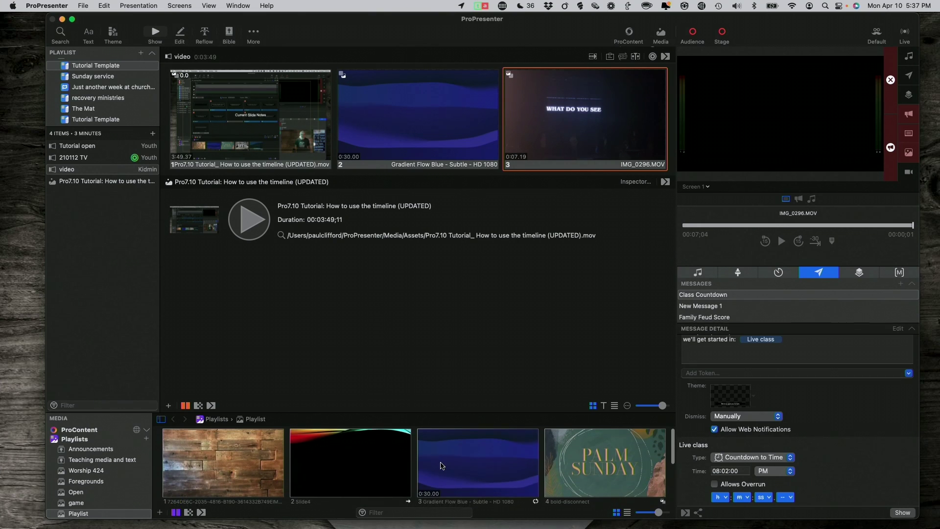
left_click(441, 466)
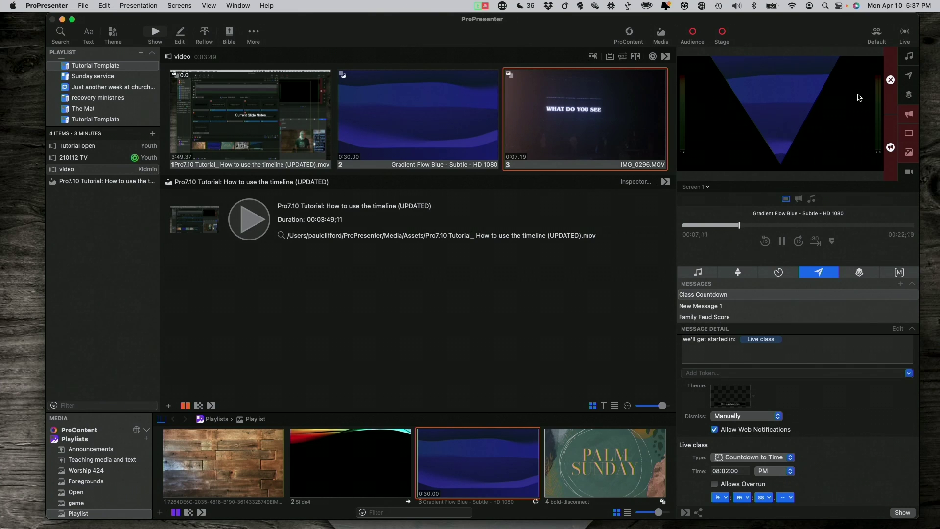
scroll(650, 127, "up", 1)
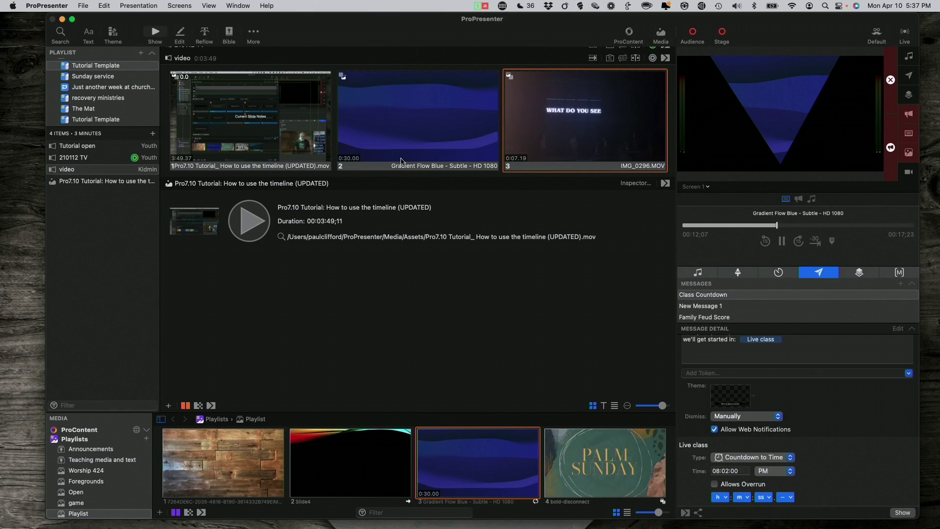
left_click(142, 54)
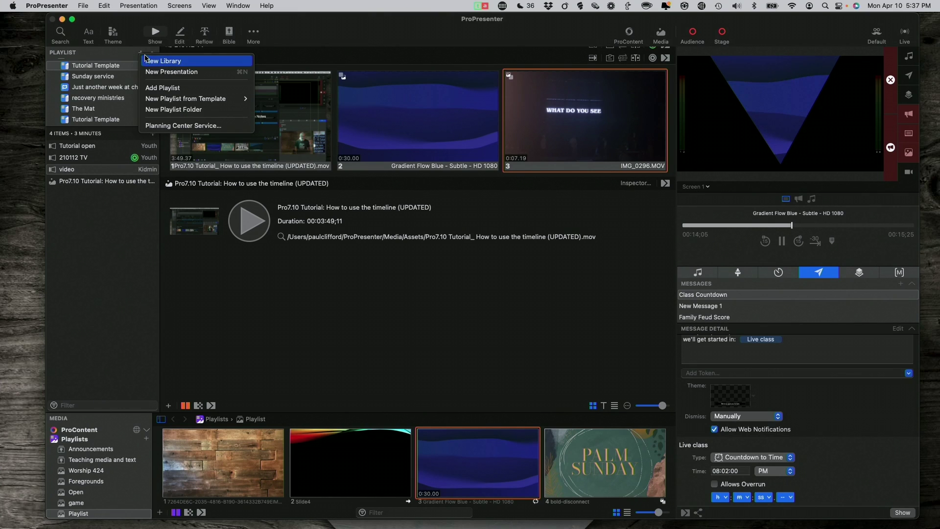
left_click(315, 20)
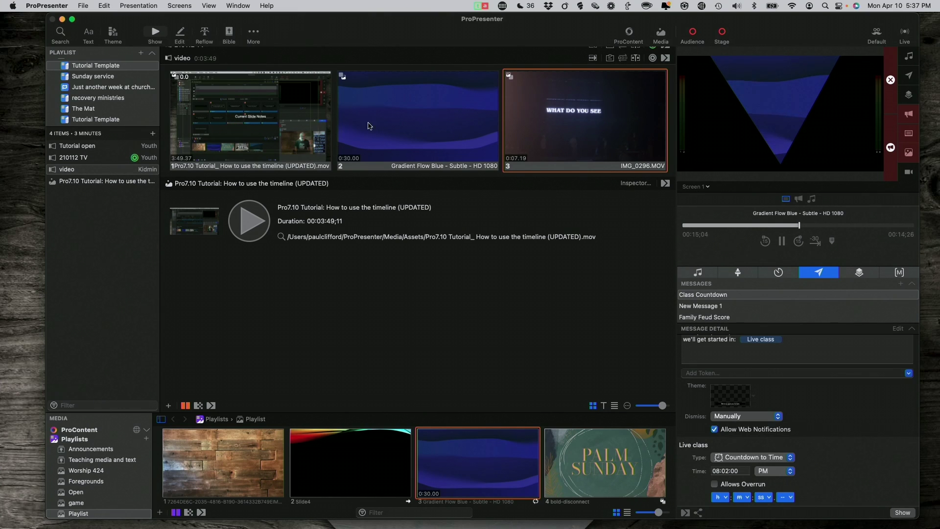
scroll(251, 149, "up", 3)
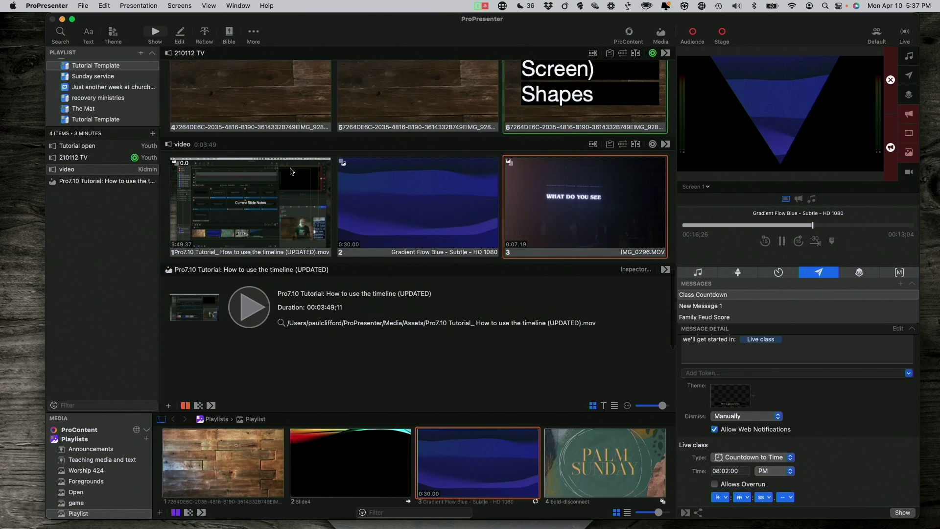
right_click(572, 209)
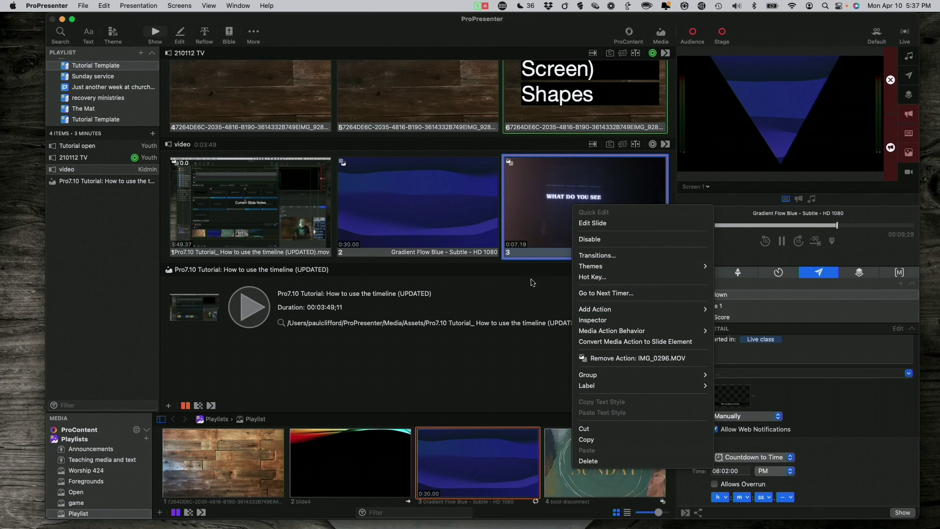
left_click(124, 251)
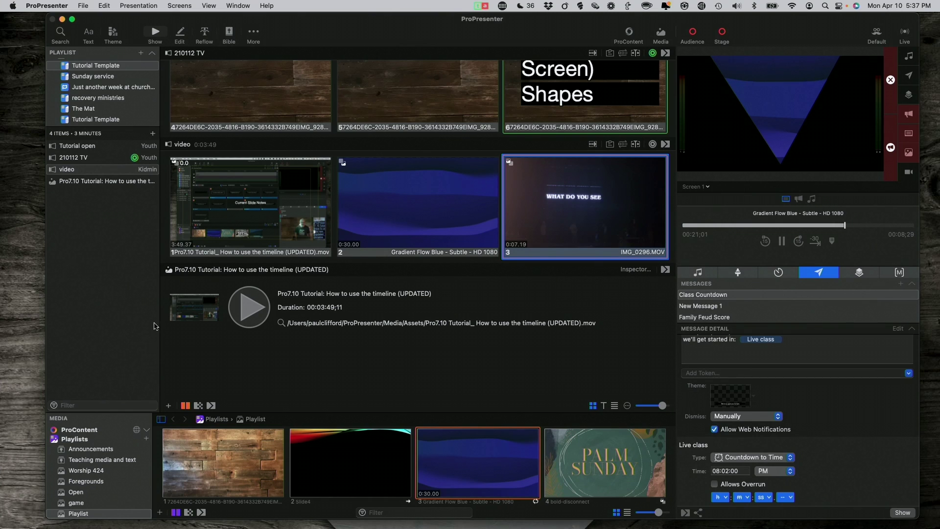
Step: Add a slide from the Hymn title only theme to the video presentation and trigger it live
left_click(168, 406)
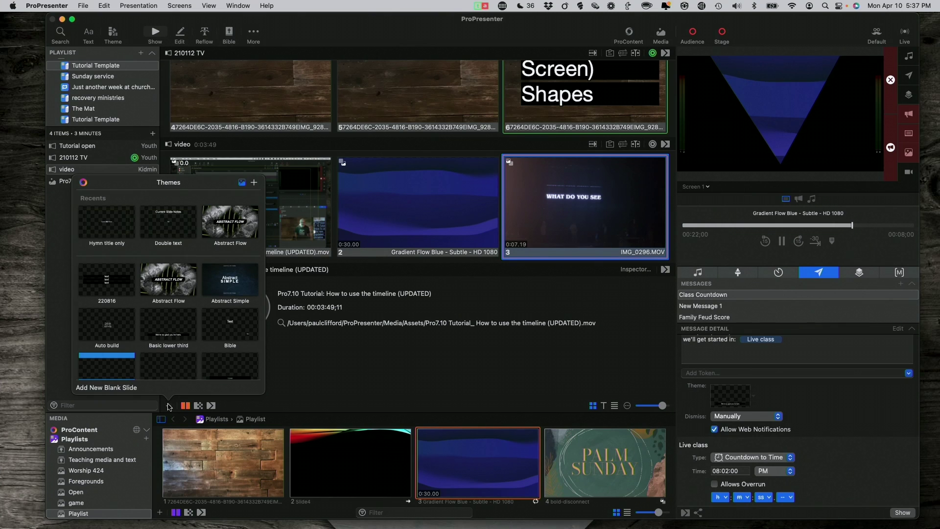
left_click(169, 371)
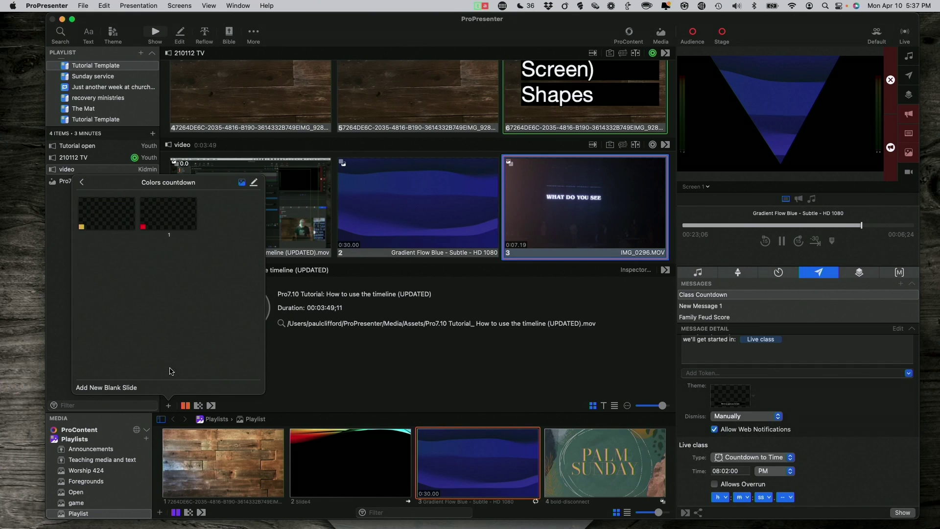
left_click(81, 182)
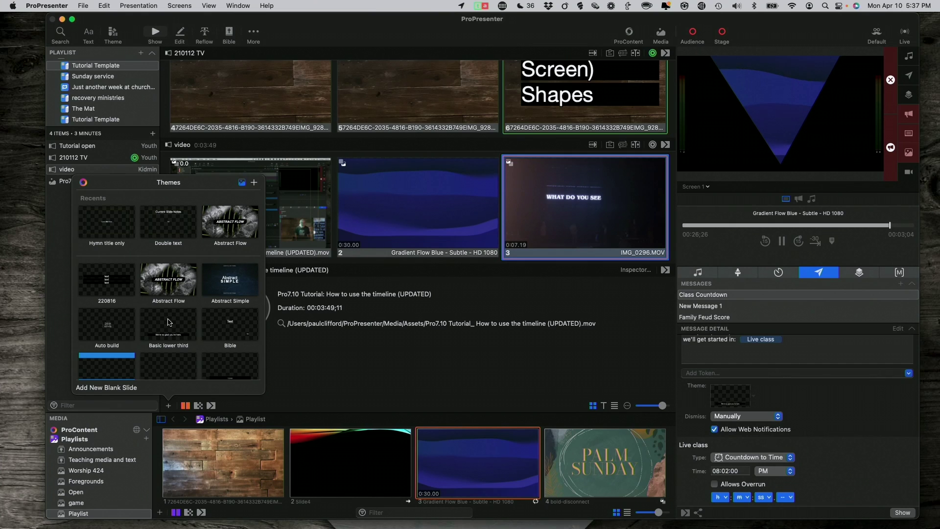
left_click(103, 219)
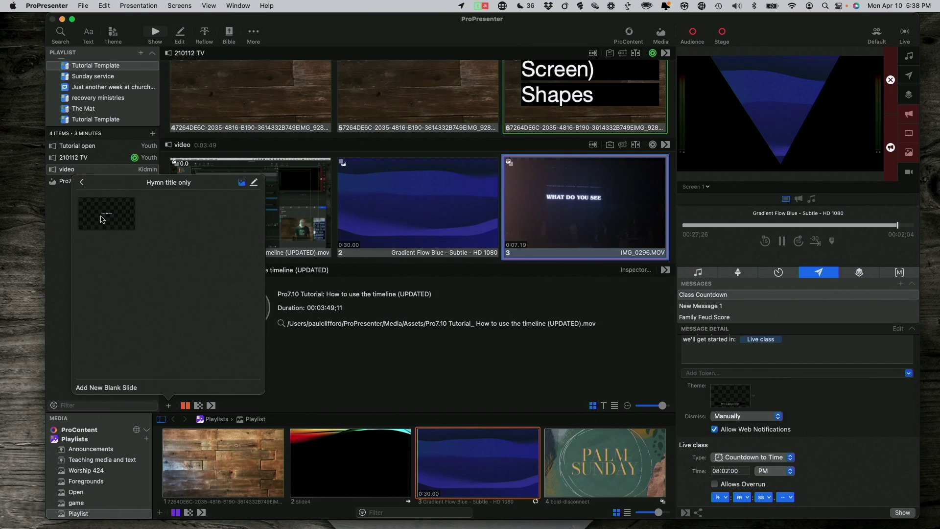
left_click(103, 219)
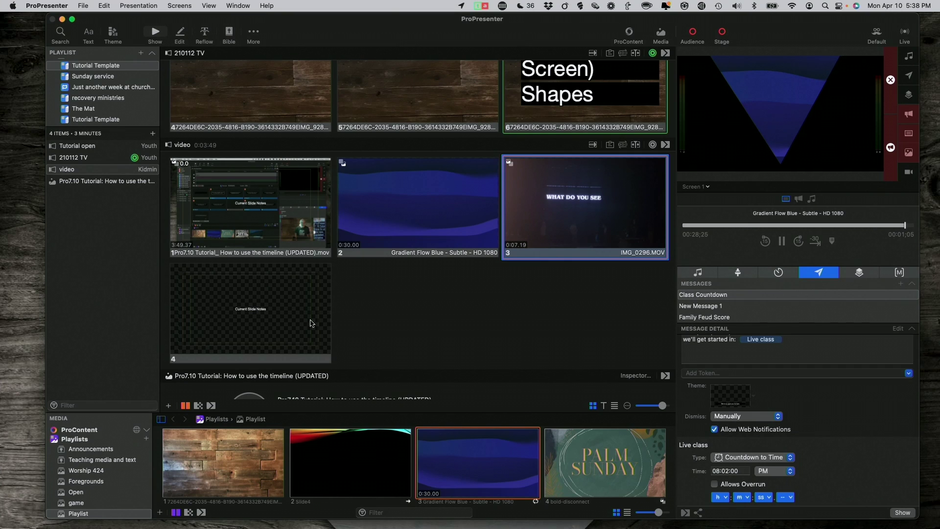
left_click(250, 313)
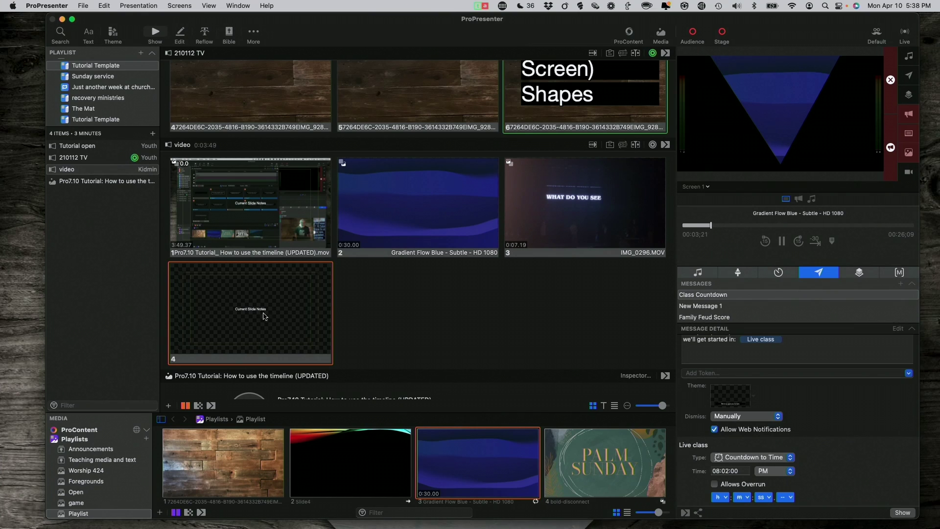
Step: Open the new fourth slide for editing and disable the visibility condition on its Text object
right_click(262, 311)
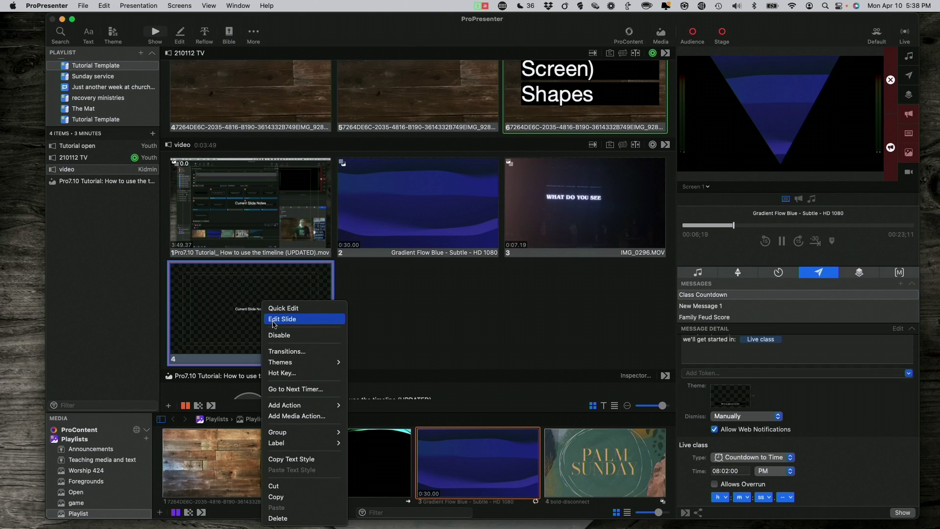
left_click(272, 320)
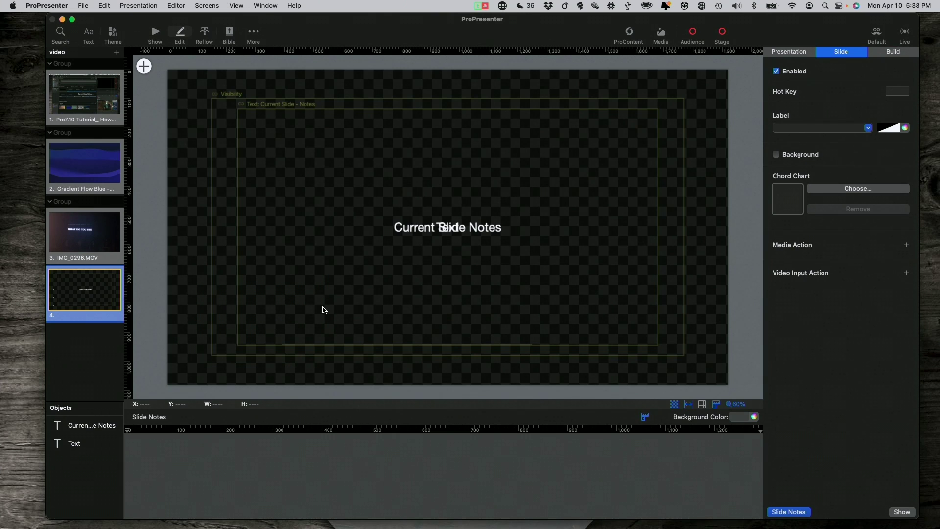
scroll(323, 310, "down", 2)
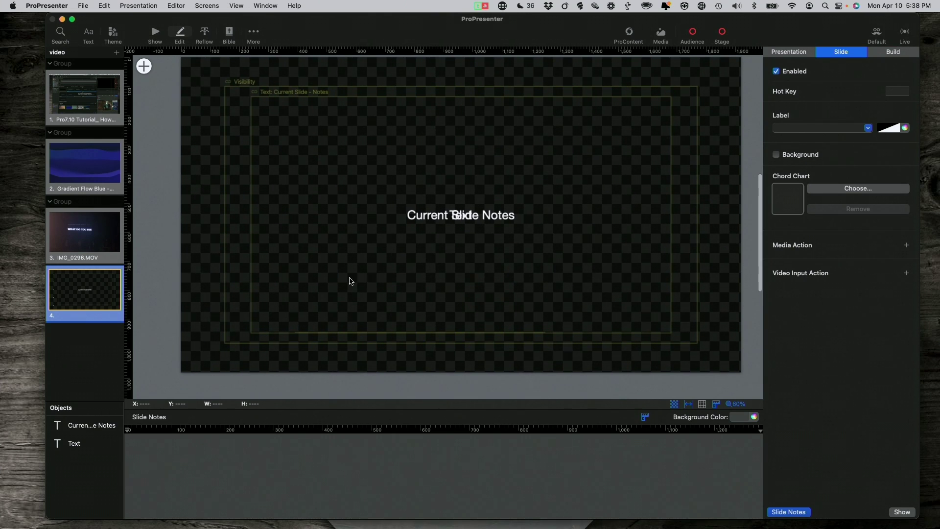
left_click(241, 237)
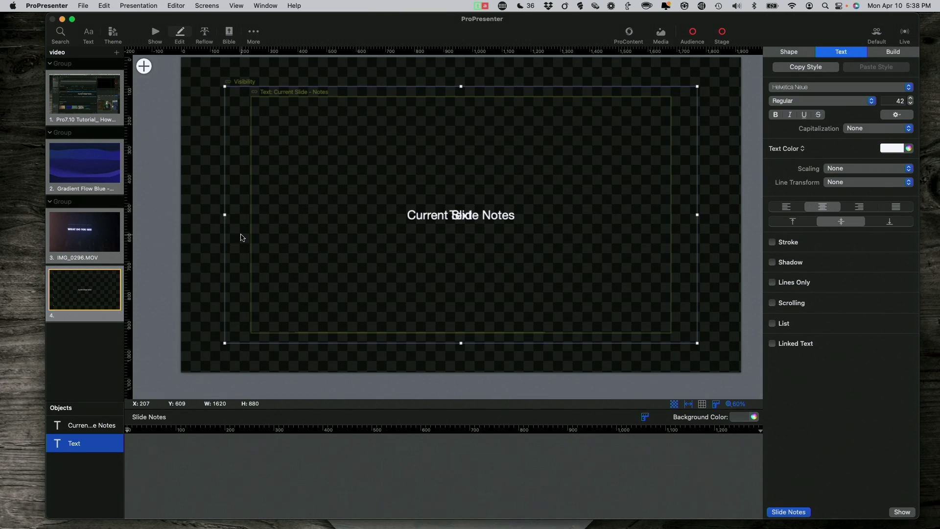
scroll(561, 239, "left", 2)
left_click(790, 53)
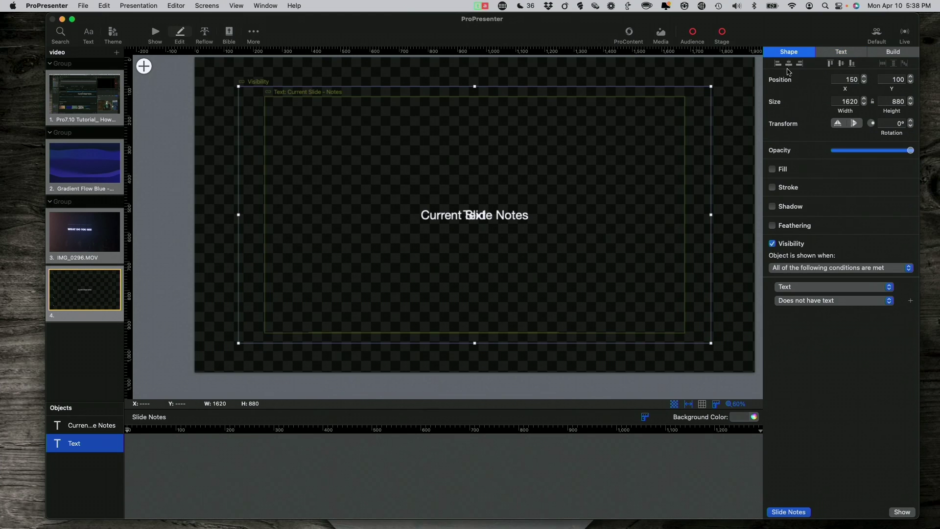
left_click(772, 244)
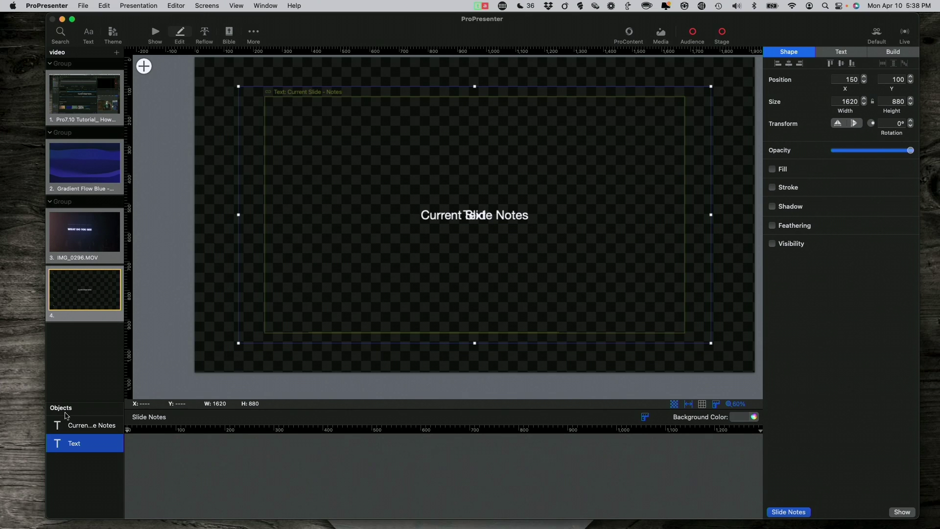
Step: Replace the placeholder wording of the slide's Text object with "What do you see?"
left_click(84, 427)
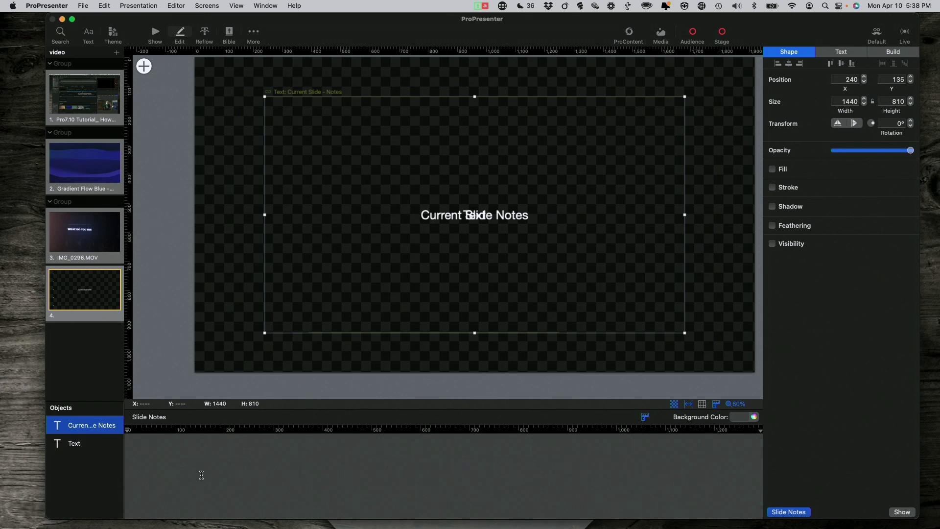
left_click(77, 445)
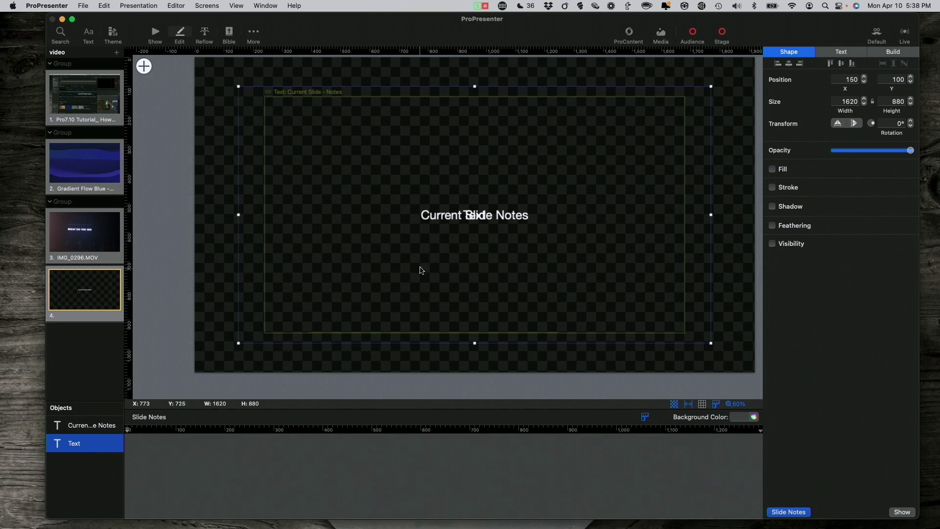
scroll(409, 266, "down", 2)
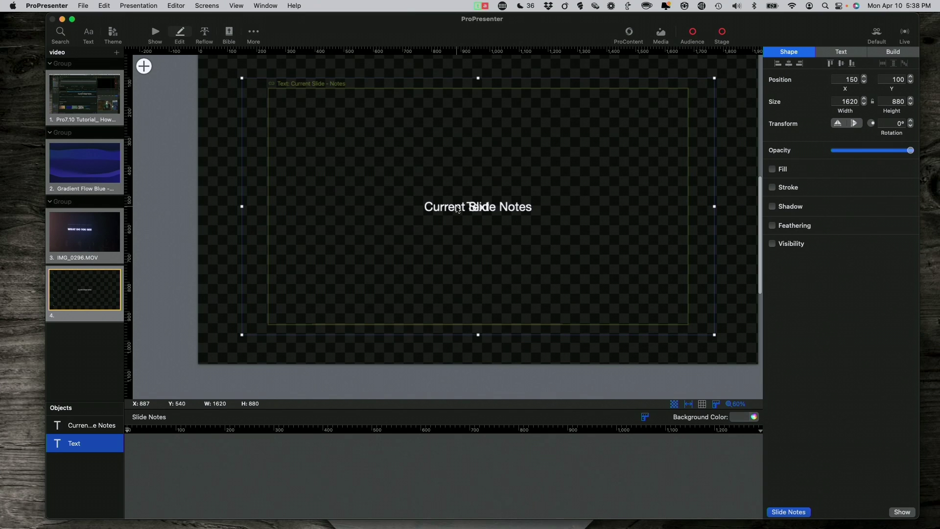
double_click(457, 208)
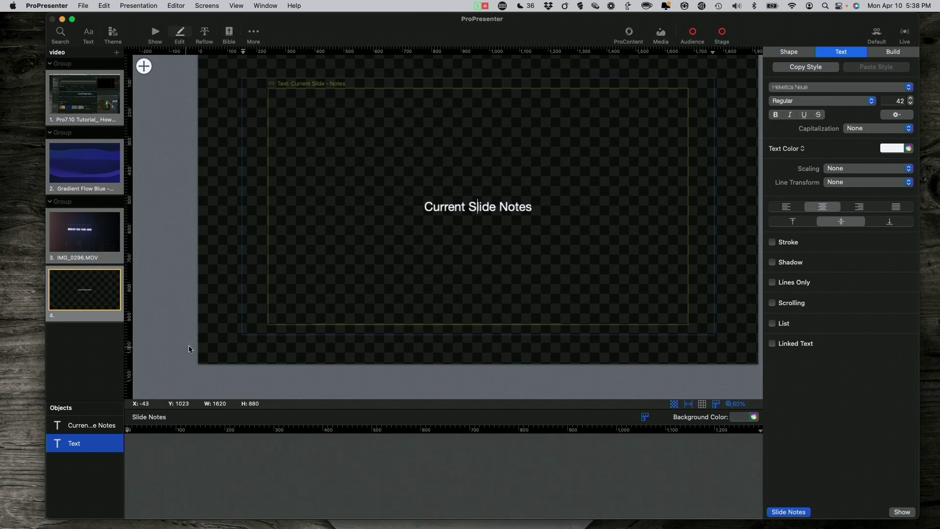
type("What do you see?")
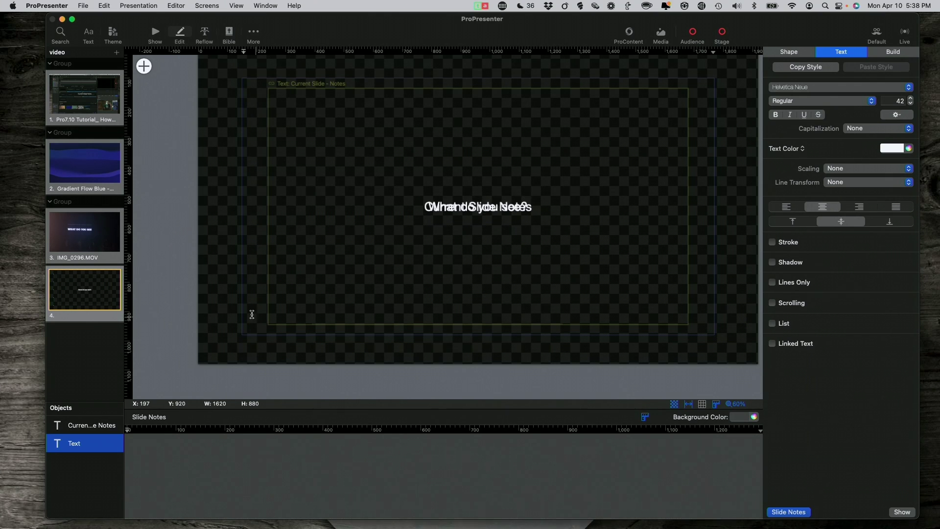
scroll(319, 310, "down", 3)
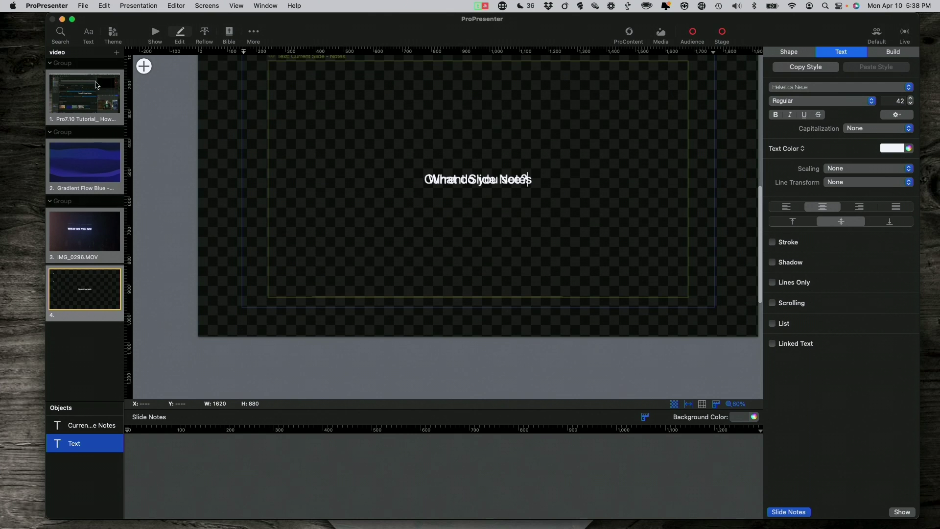
Step: Return to the show view and trigger the edited fourth slide live over the masked blue background
left_click(157, 33)
scroll(504, 156, "down", 2)
scroll(596, 206, "up", 1)
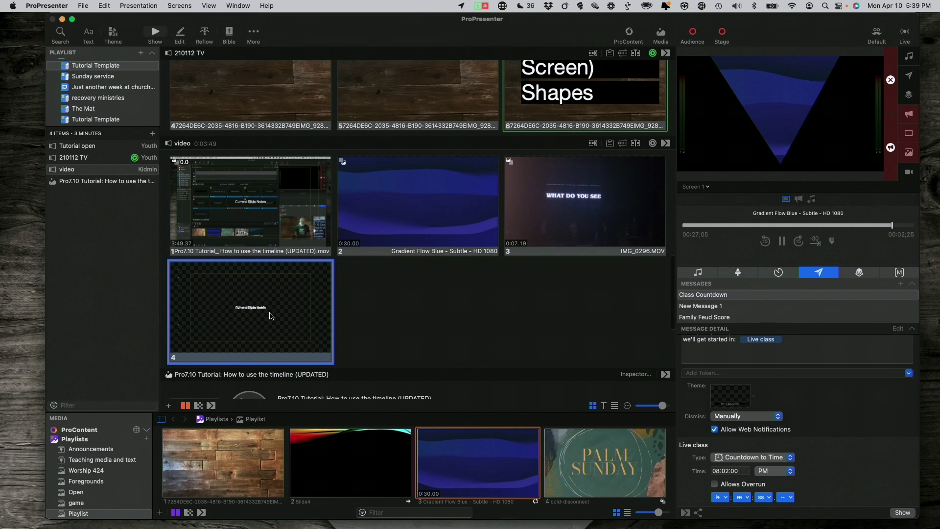
left_click(273, 317)
scroll(324, 307, "up", 1)
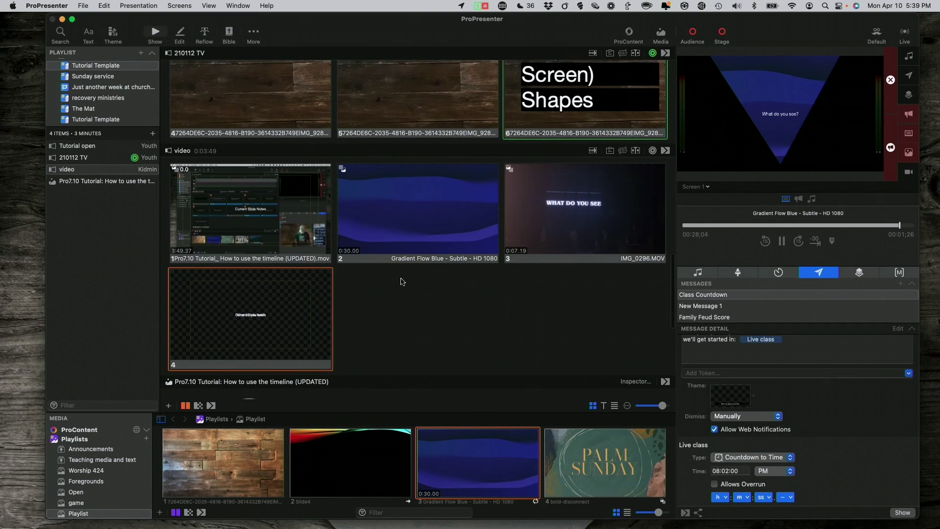